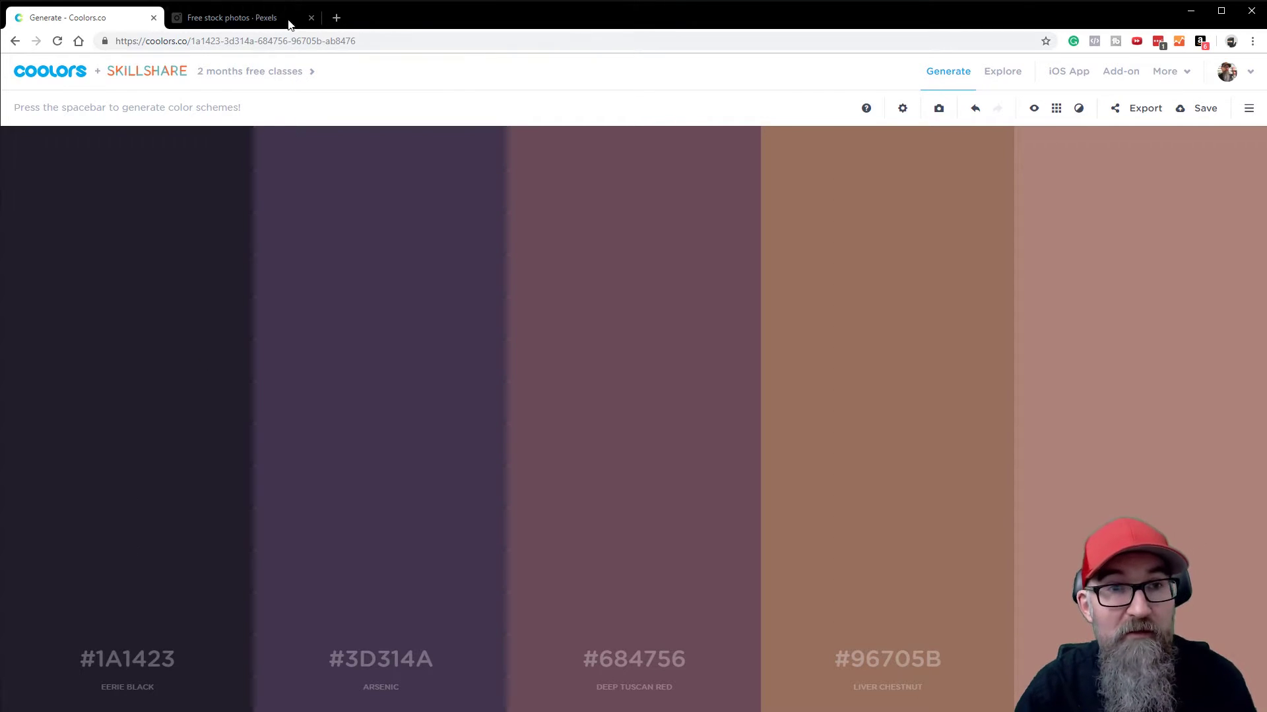
- Switch to the Pexels site and search its free stock photos for "travel"
click(239, 18)
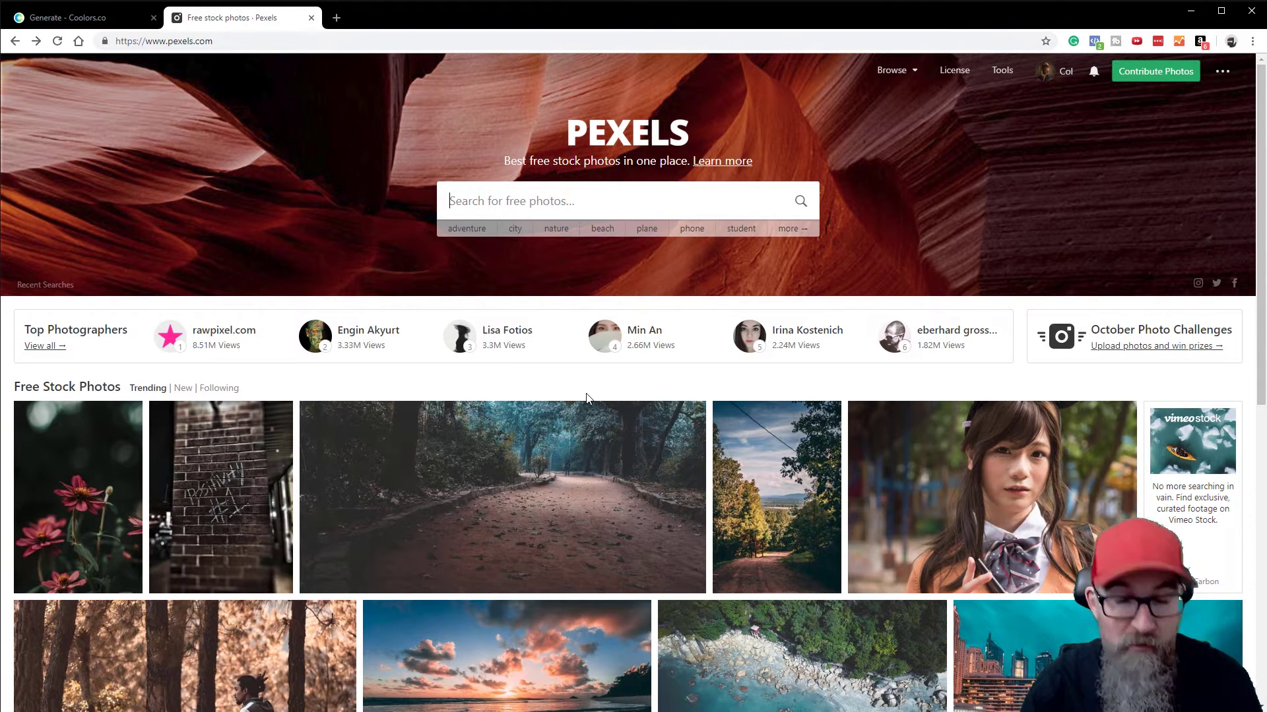
text(travel)
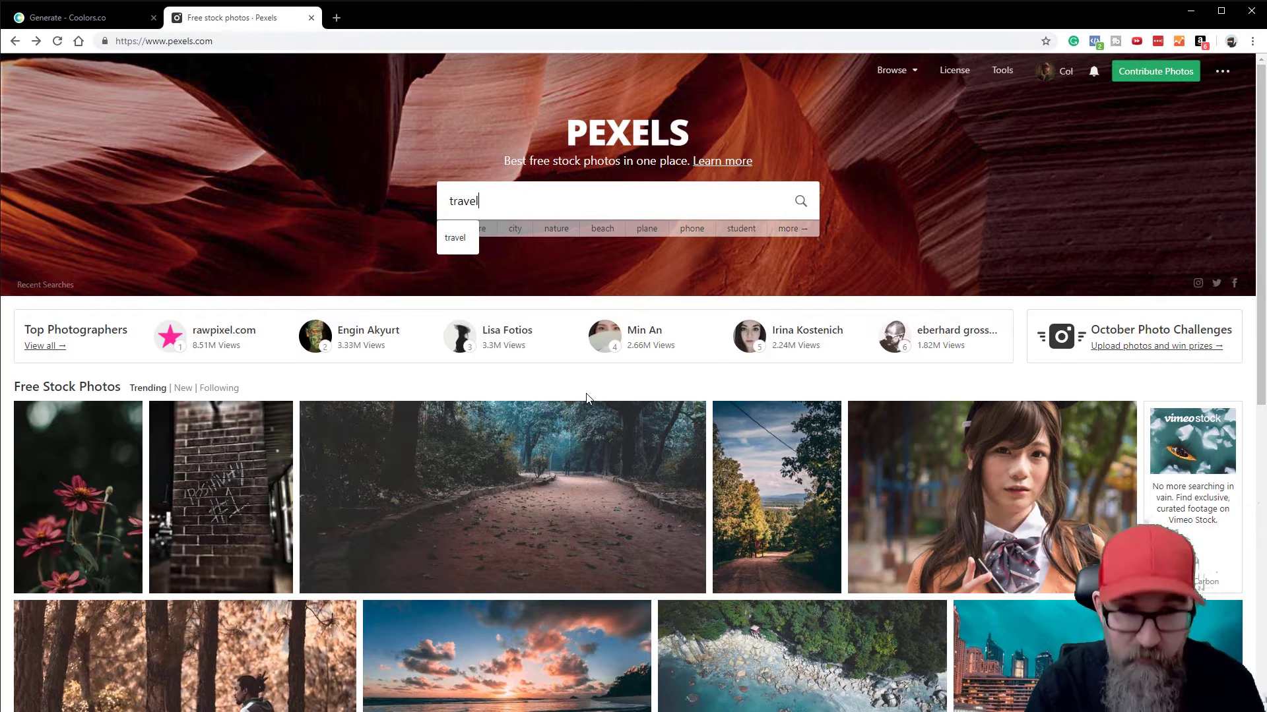
key(Return)
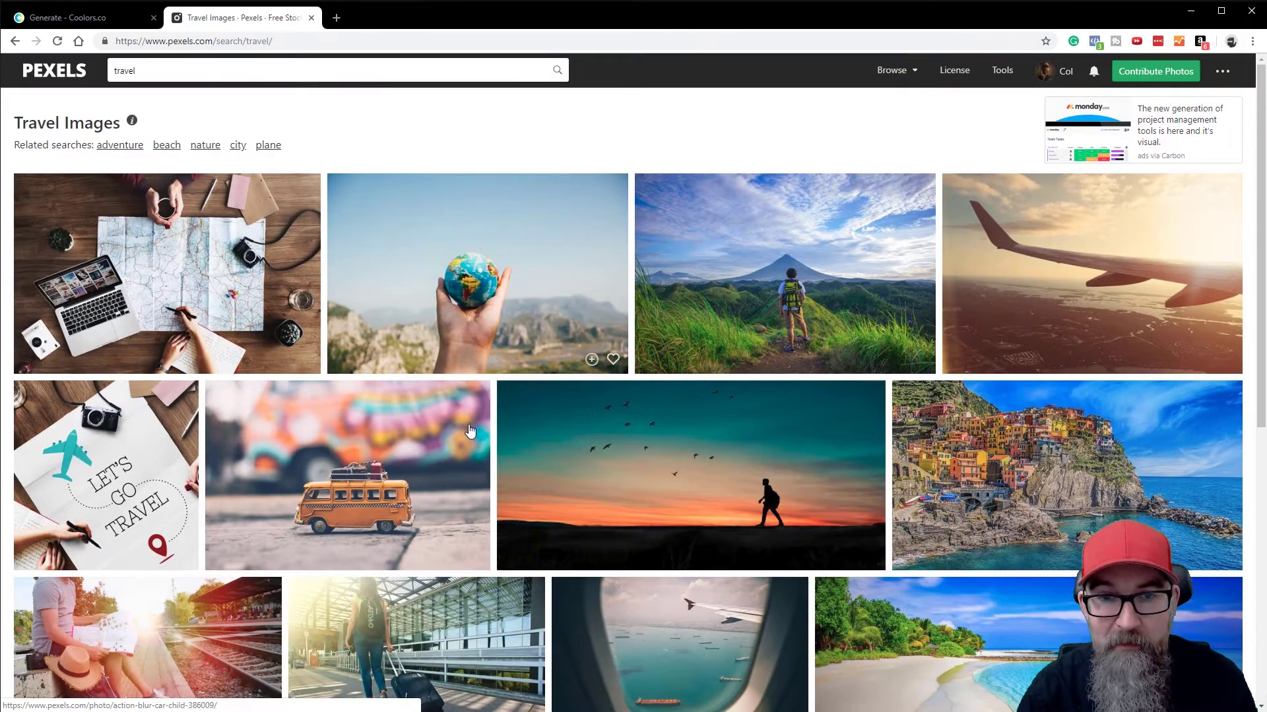
- Open the photo of the backpacker facing the volcano and choose the Large (1920 x 1280) download size
scroll(470, 431, down, 8)
scroll(752, 486, up, 4)
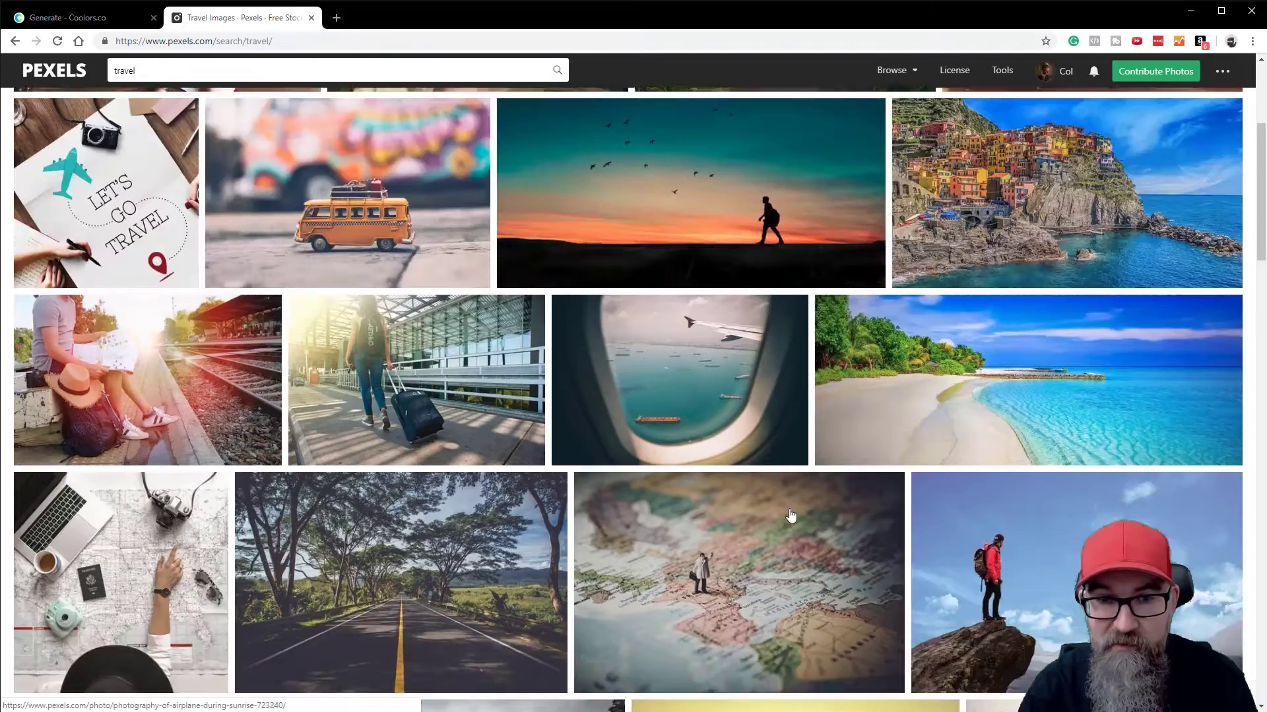
scroll(791, 516, up, 5)
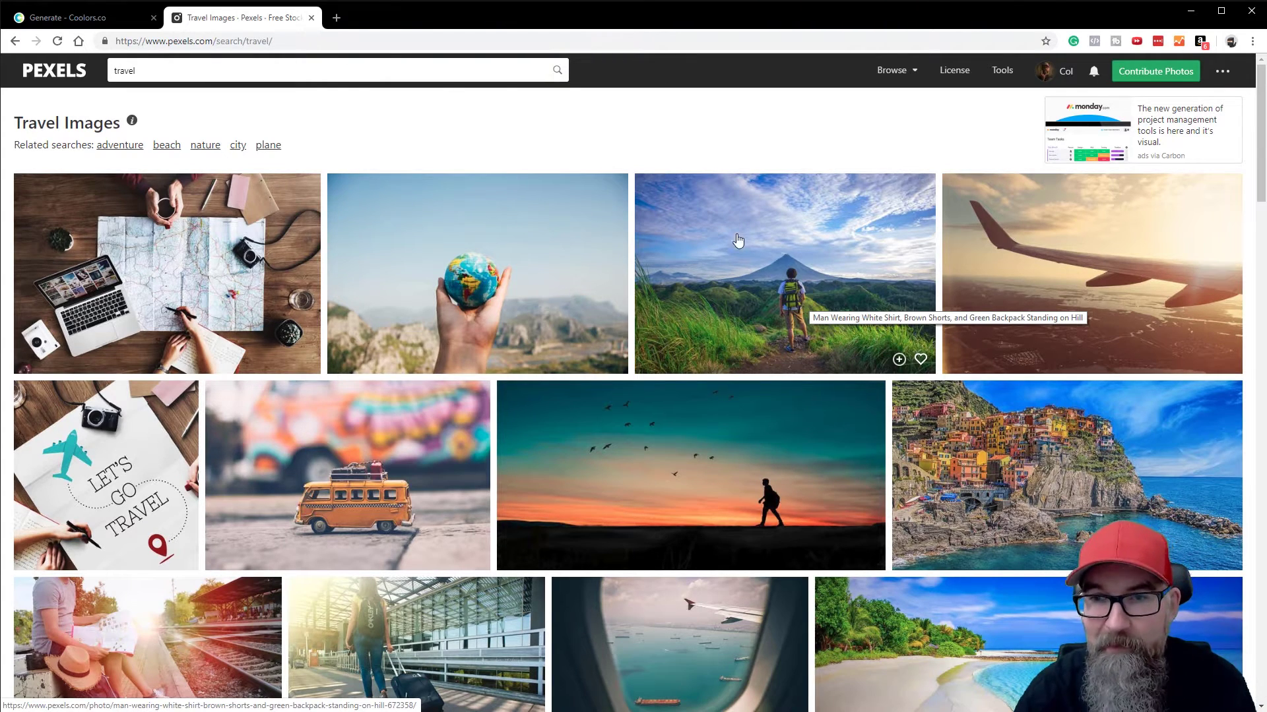
click(834, 213)
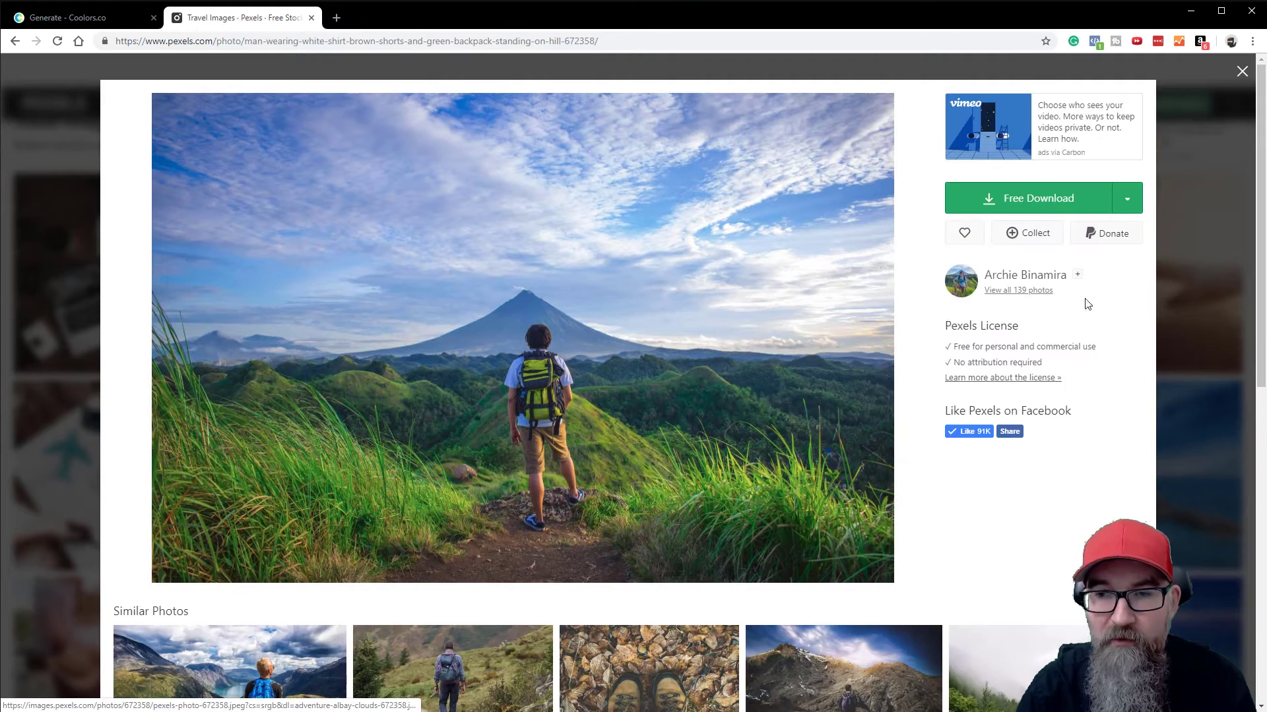
click(1127, 198)
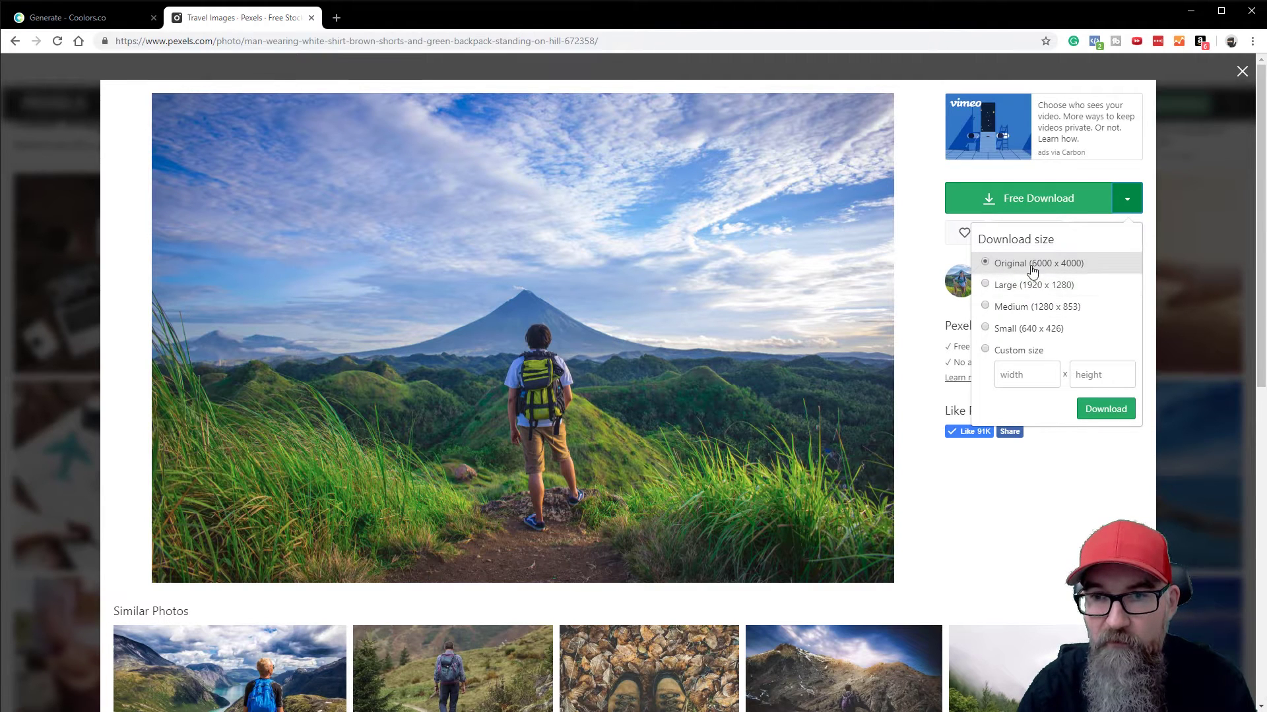
click(1033, 285)
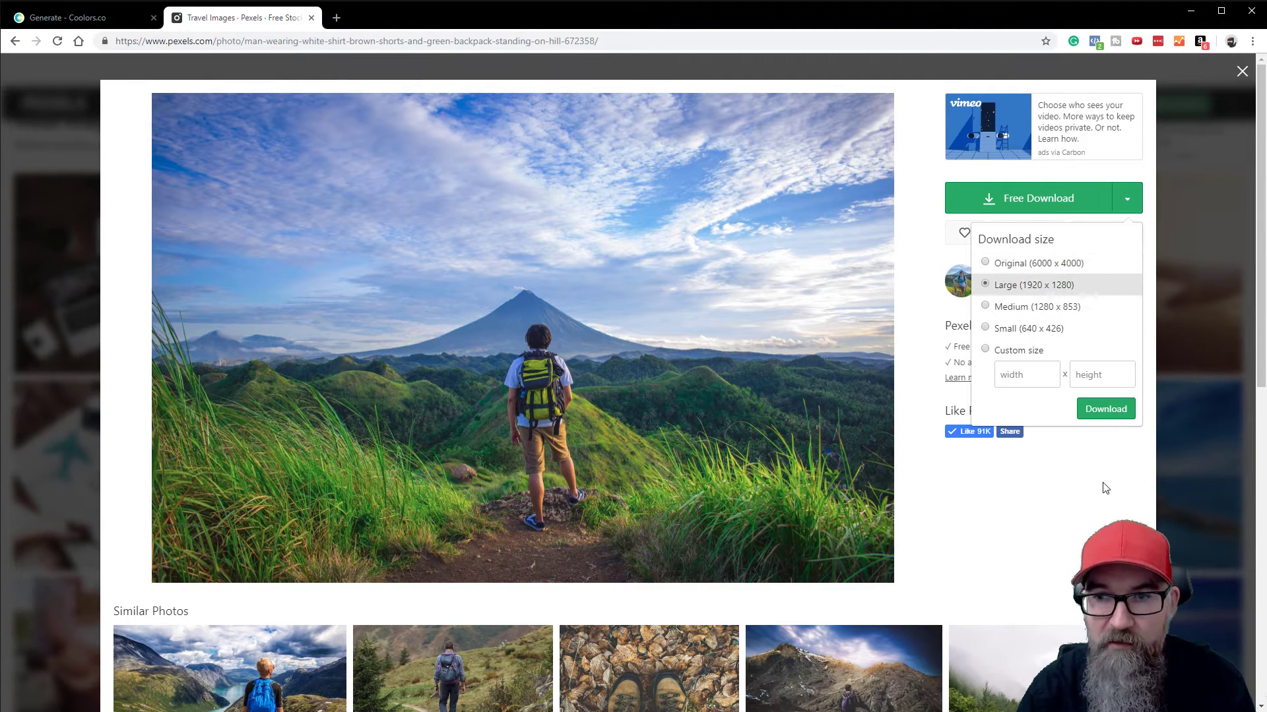
click(1107, 455)
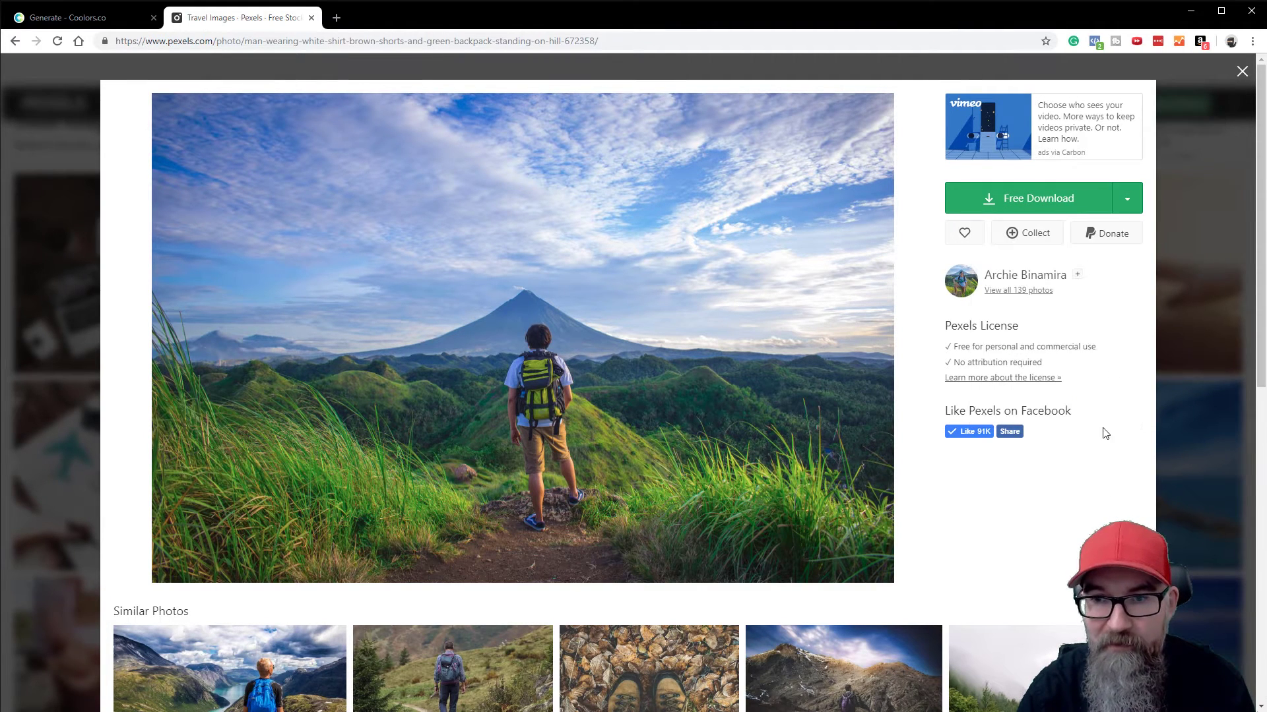
click(9, 323)
- Return to Coolors and load pexels-photo-672358.jpeg from the Downloads folder as the image to pick colors from
click(96, 18)
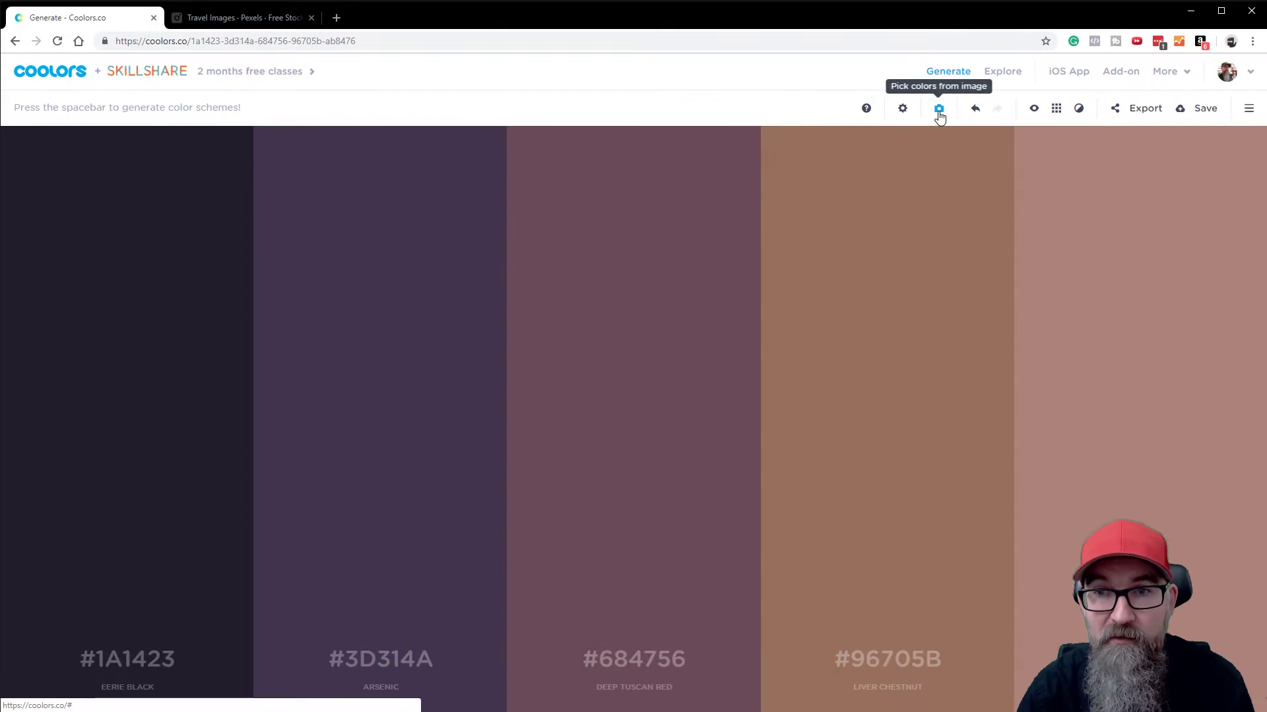
click(610, 219)
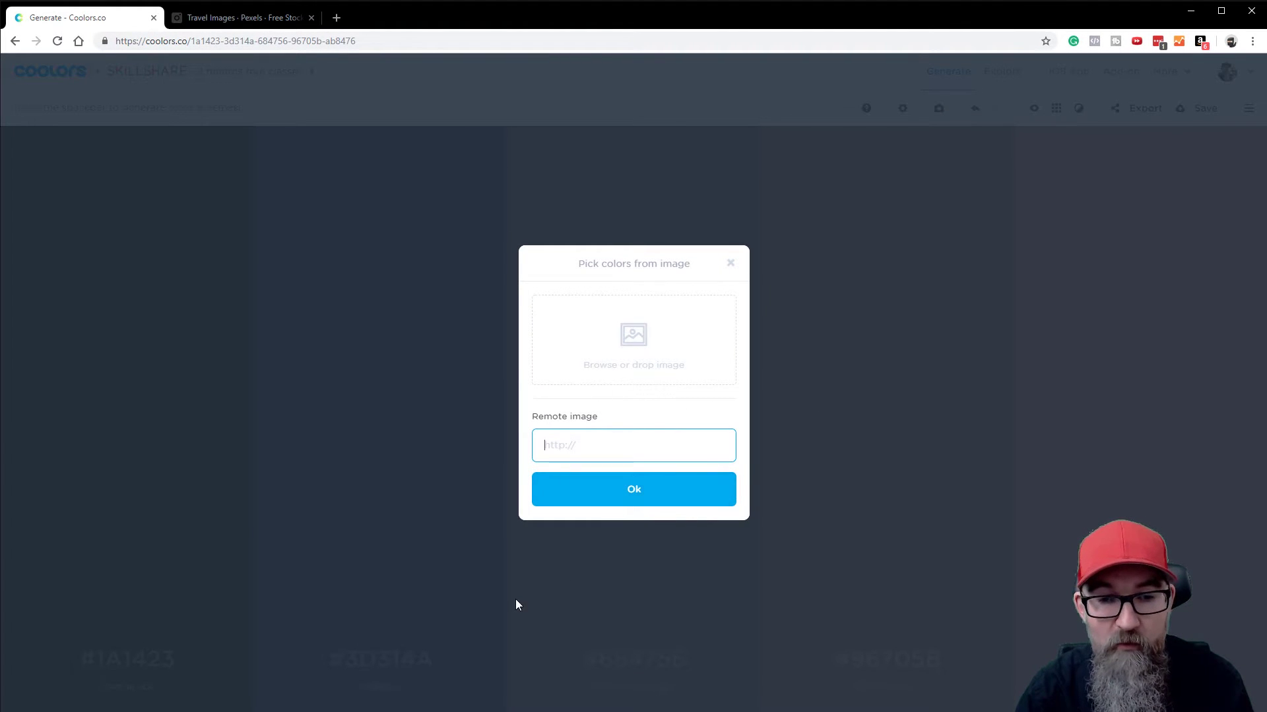
key(alt+Tab)
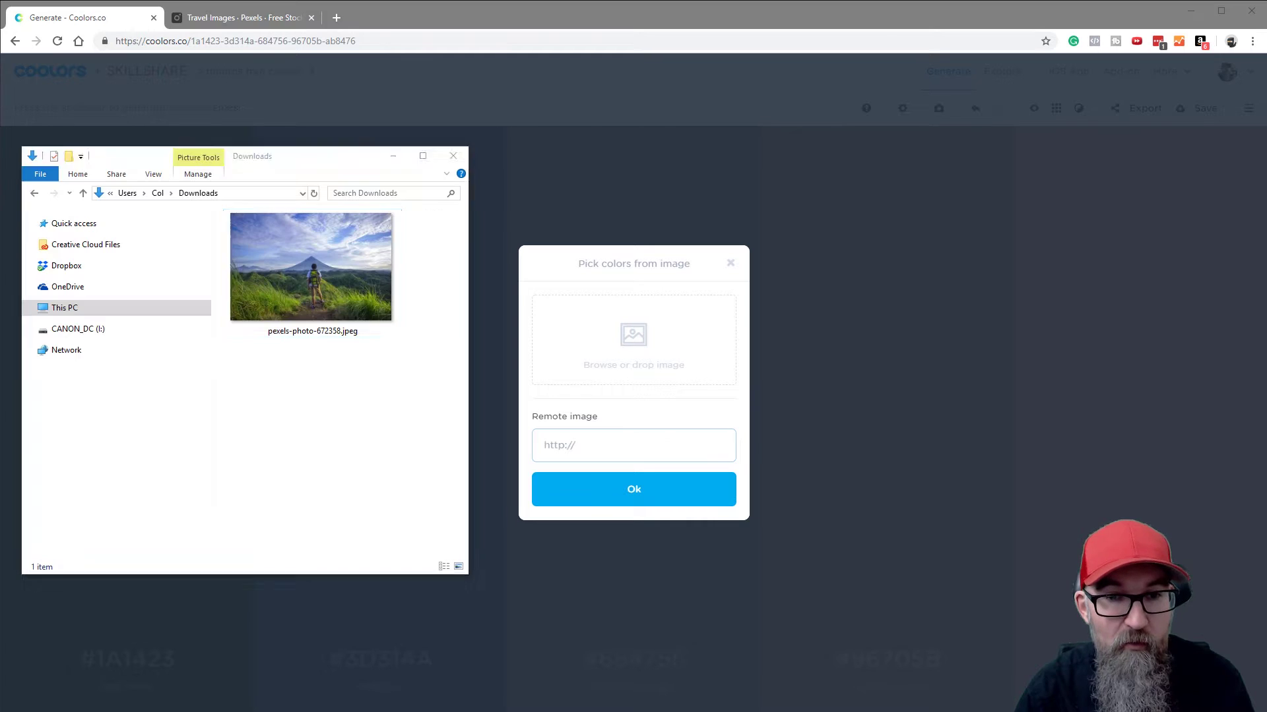
drag(340, 263, 631, 364)
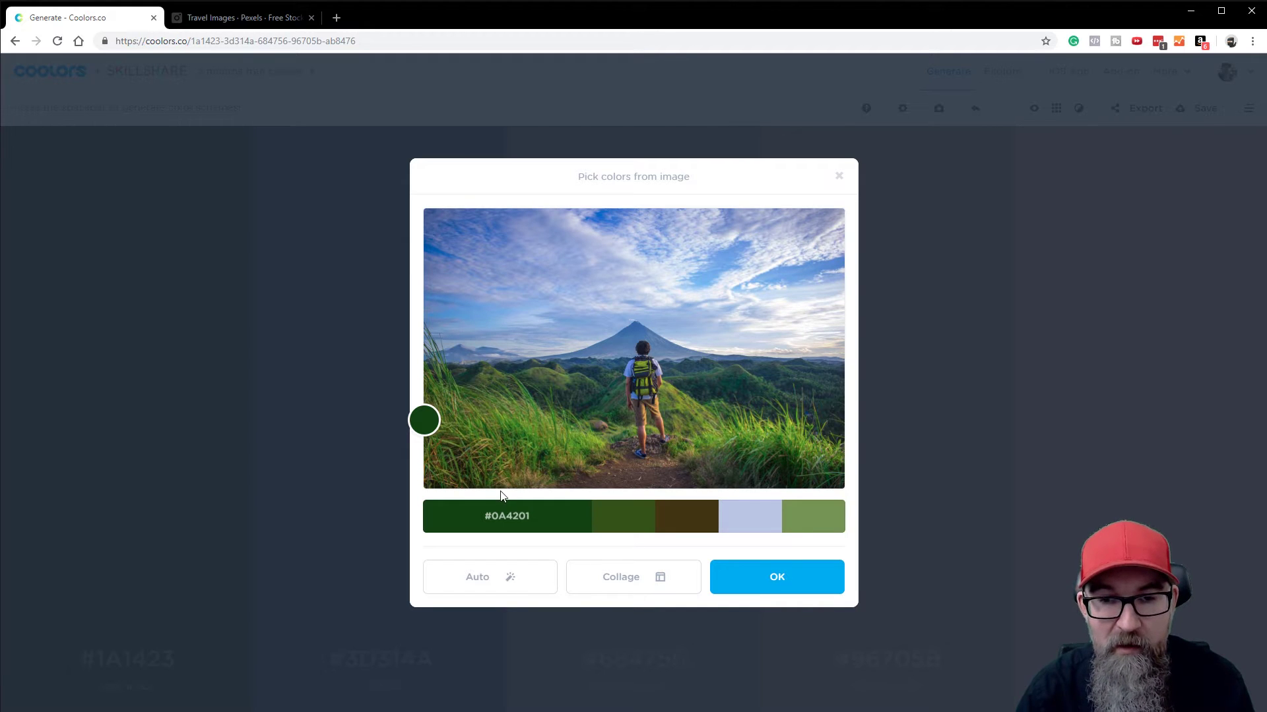
- Cycle through automatic palettes from the photo and apply the one with #BBC7E7, #111C00, #A7CAA2, #6B91CC and #A4A765
click(498, 580)
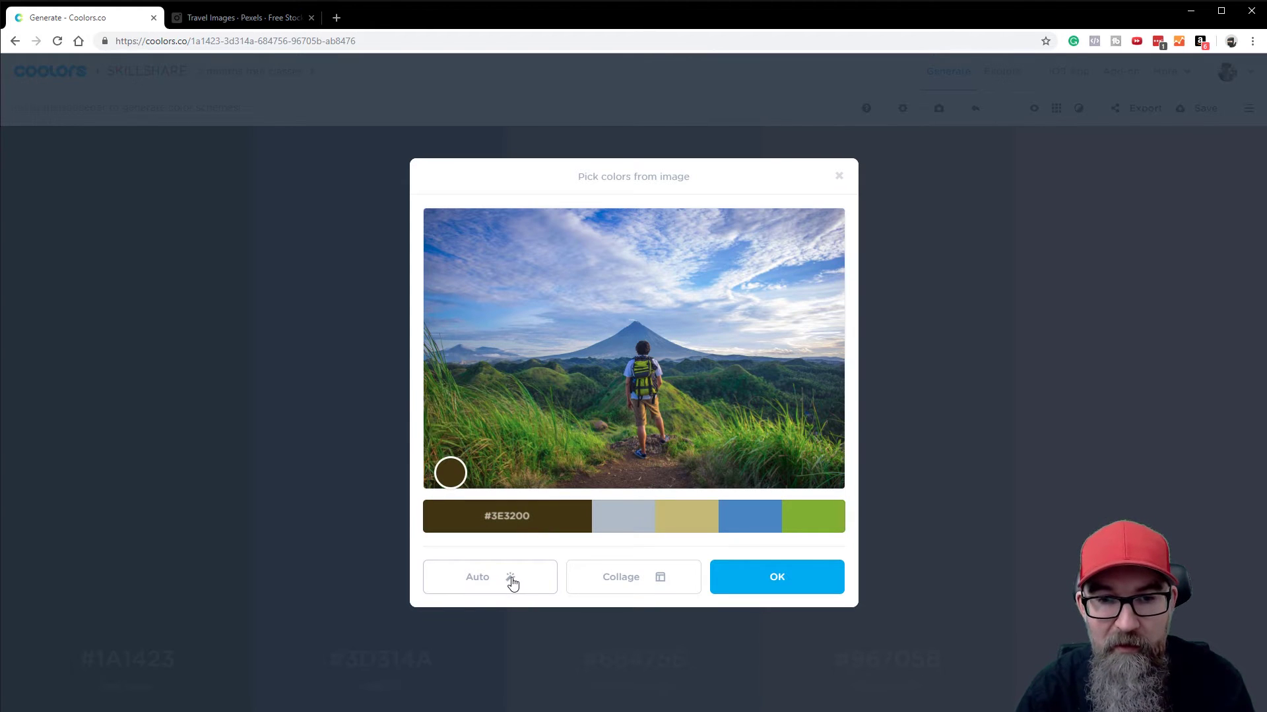
click(513, 584)
click(521, 579)
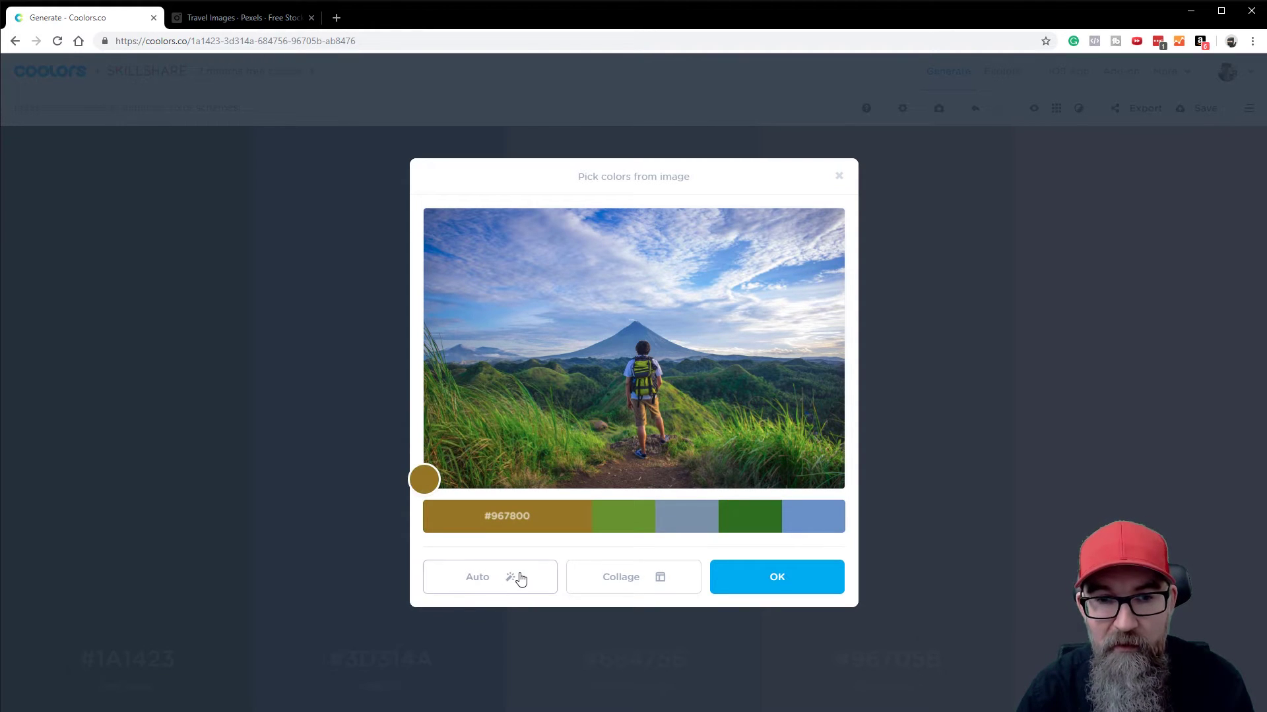
click(521, 579)
click(520, 579)
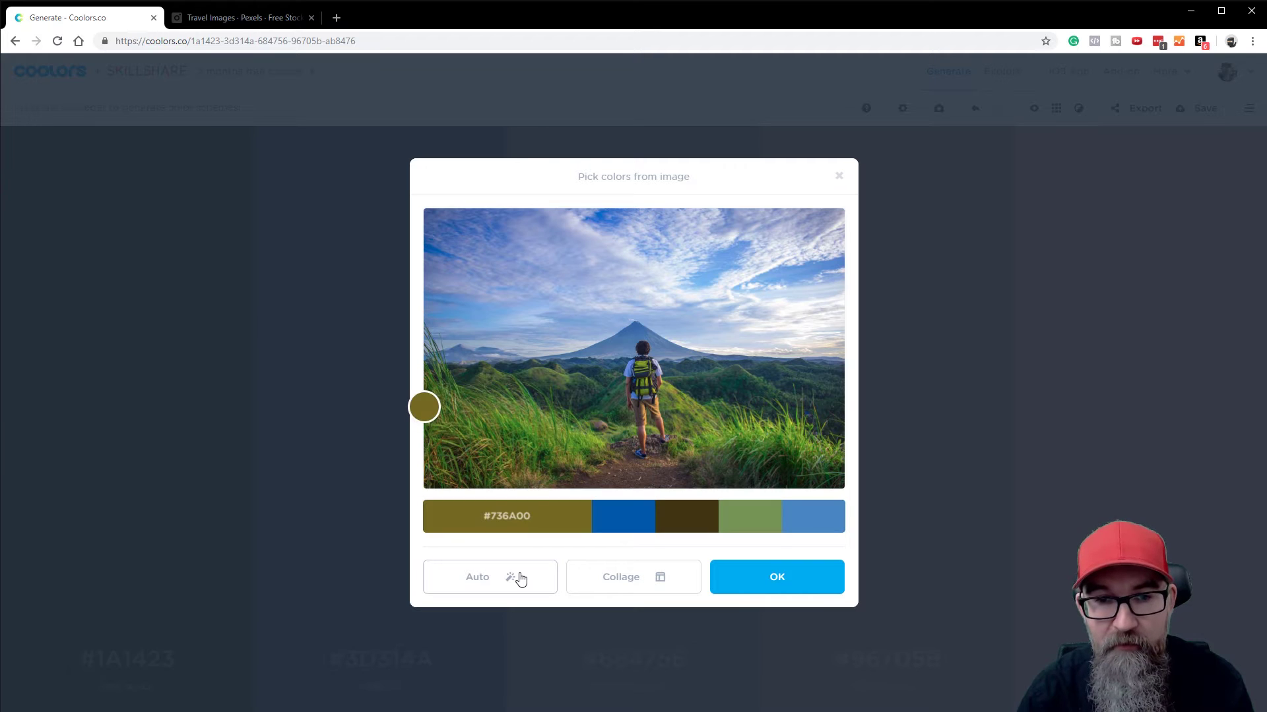
click(521, 578)
click(521, 579)
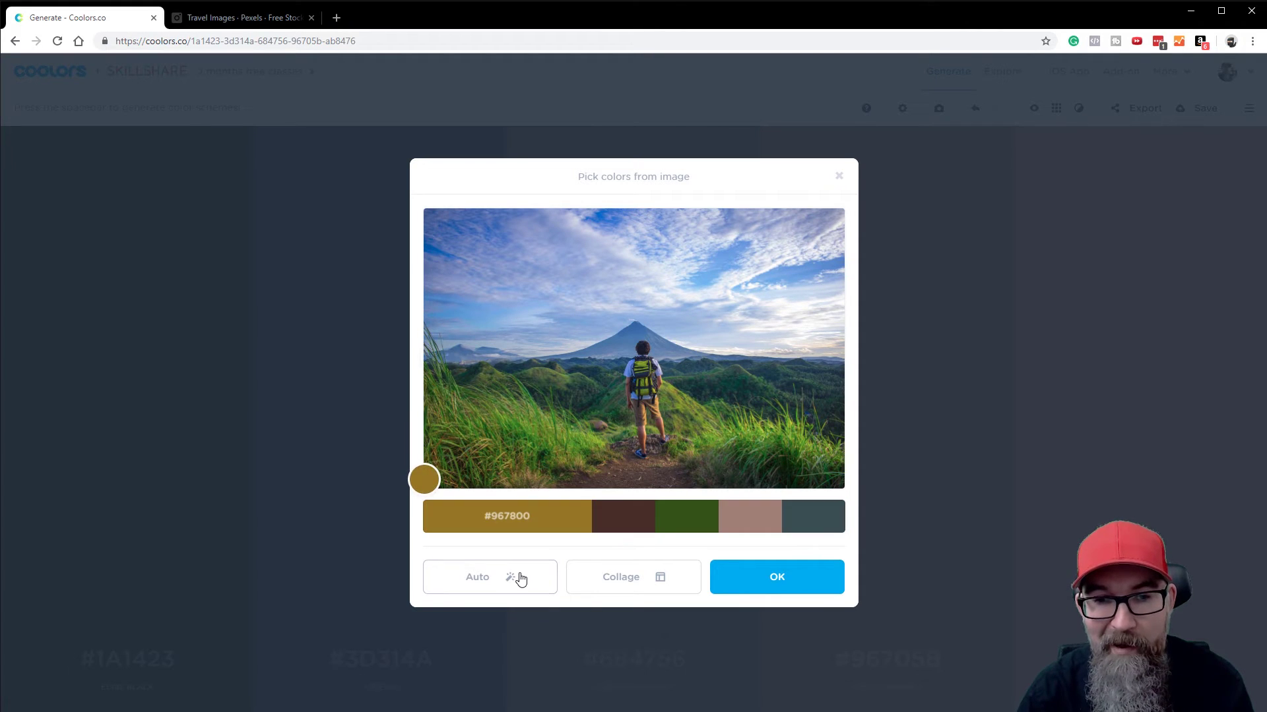
click(520, 578)
click(521, 579)
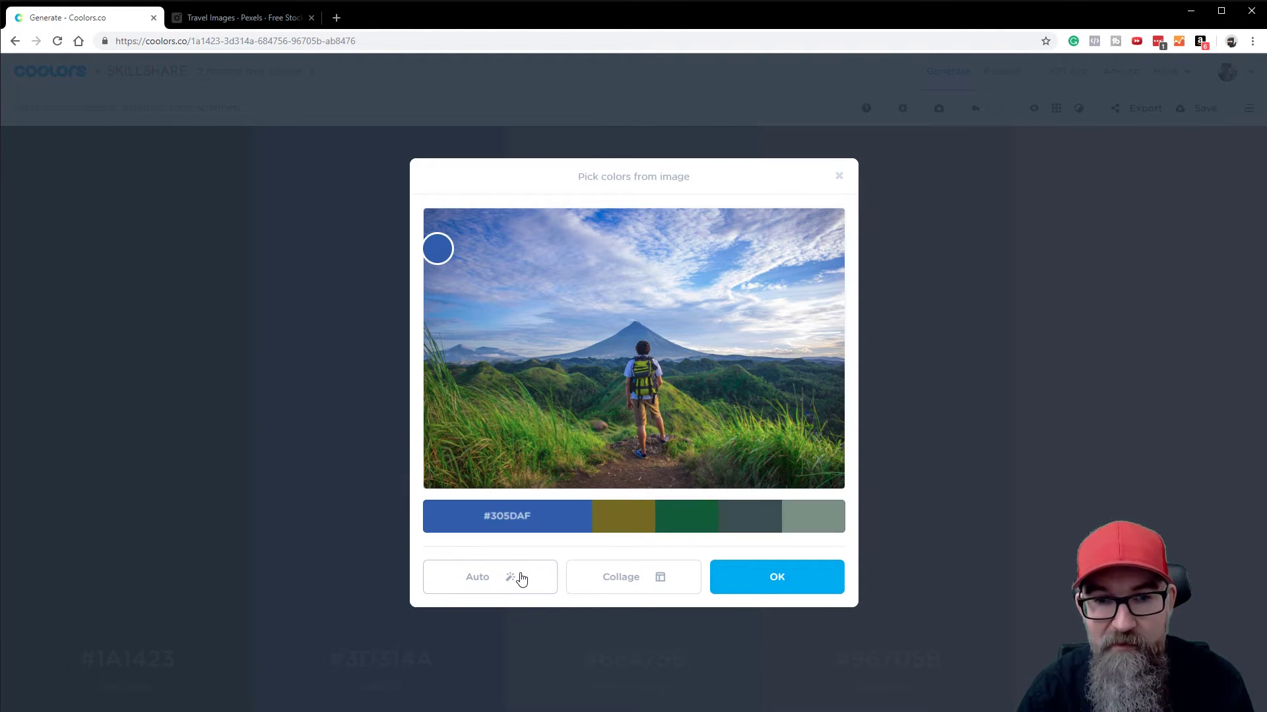
click(520, 579)
click(520, 578)
click(521, 578)
click(520, 579)
click(521, 578)
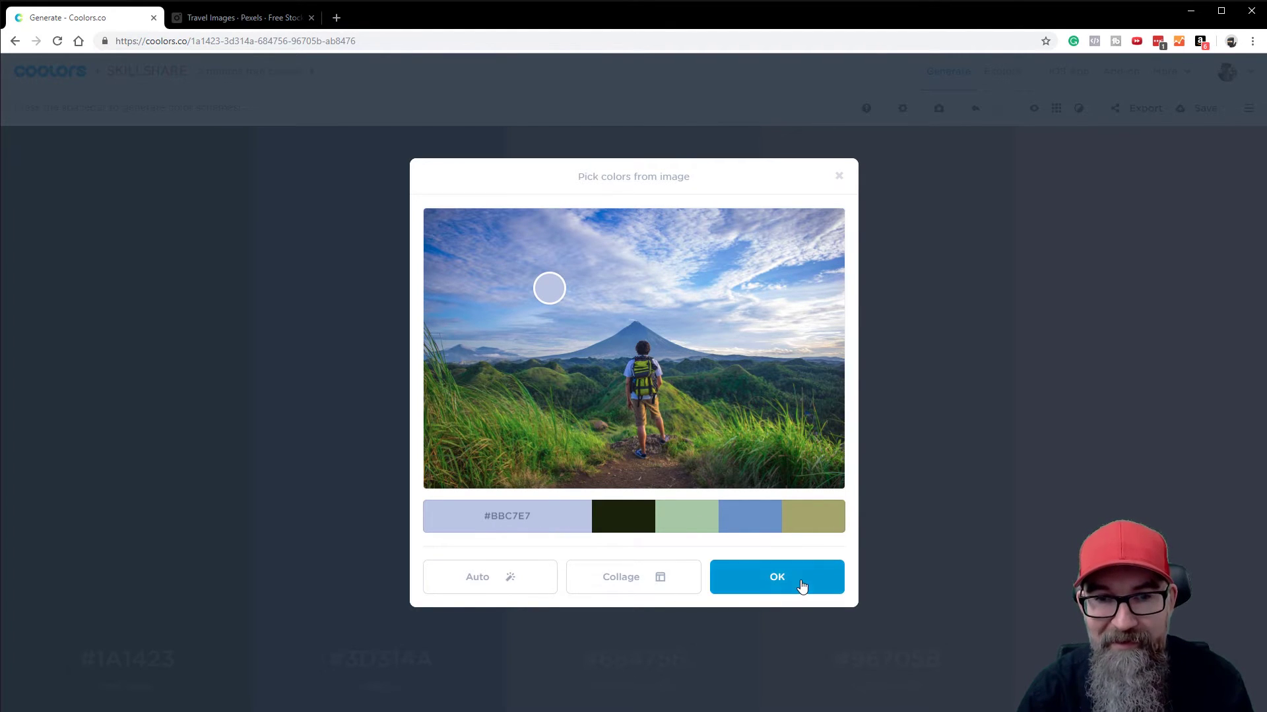
click(777, 577)
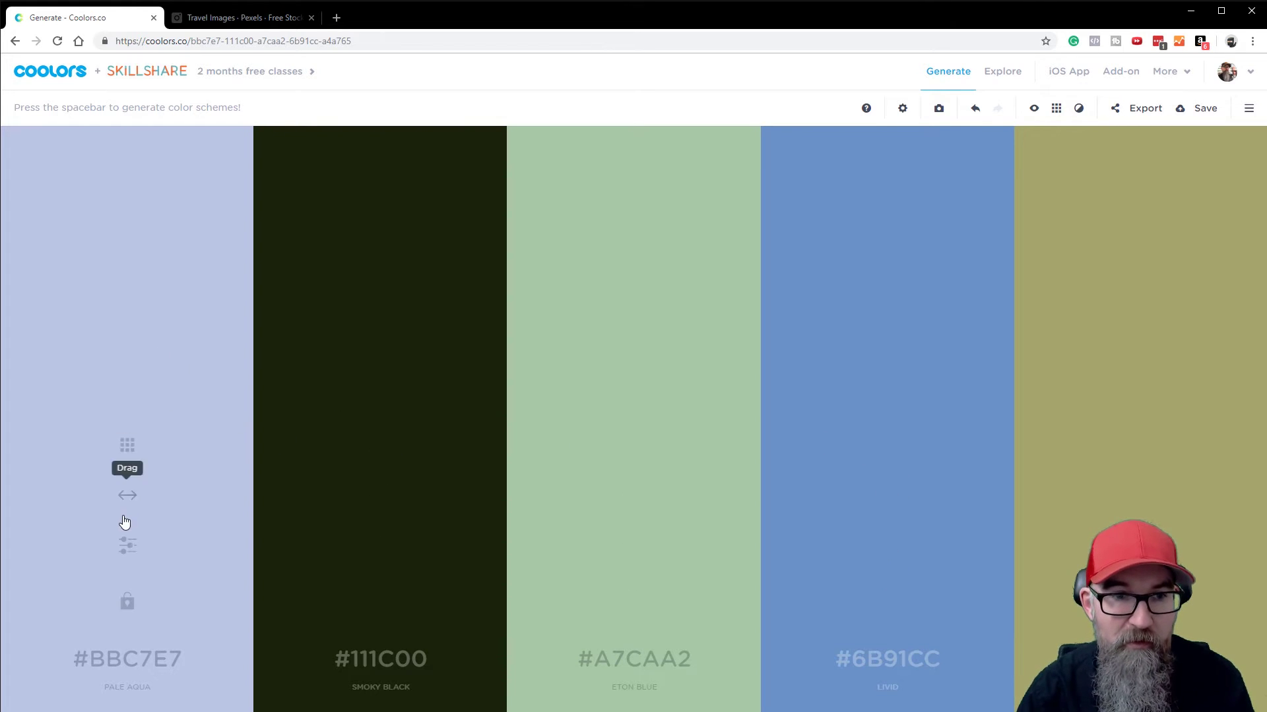
- View the alternative shades of the pale aqua color and keep its original shade #BBC7E7
click(127, 448)
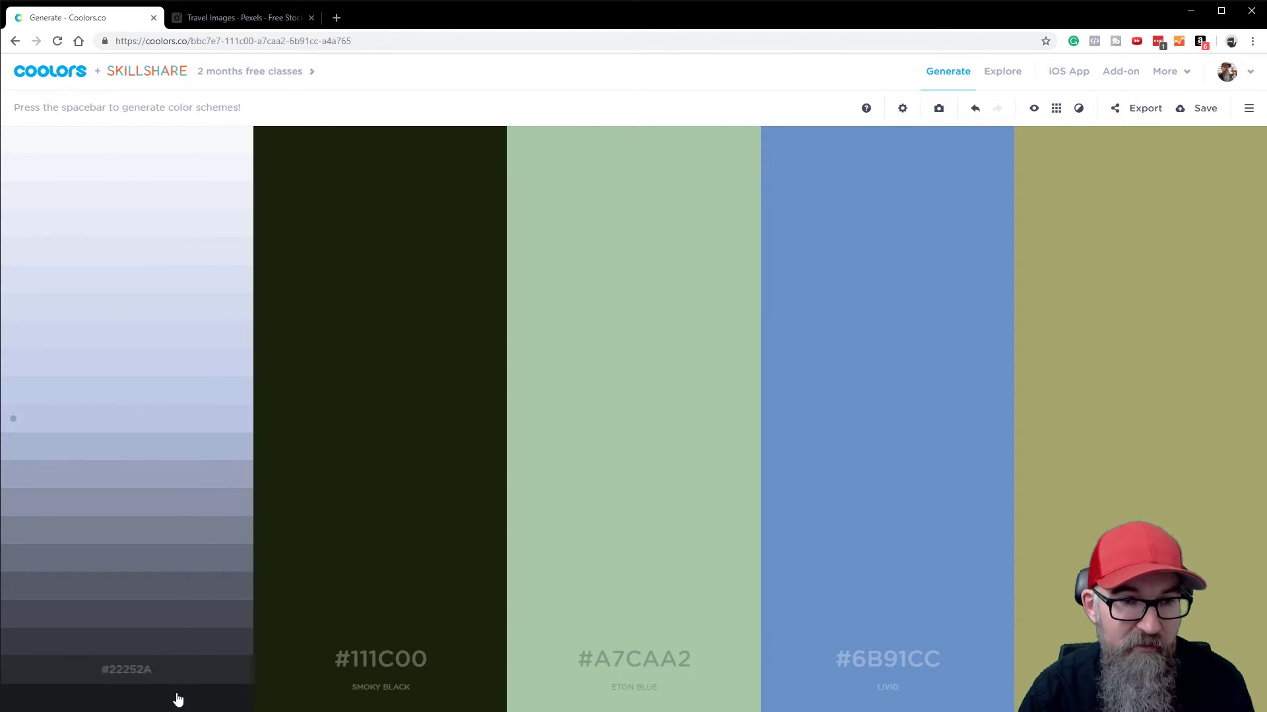
click(129, 423)
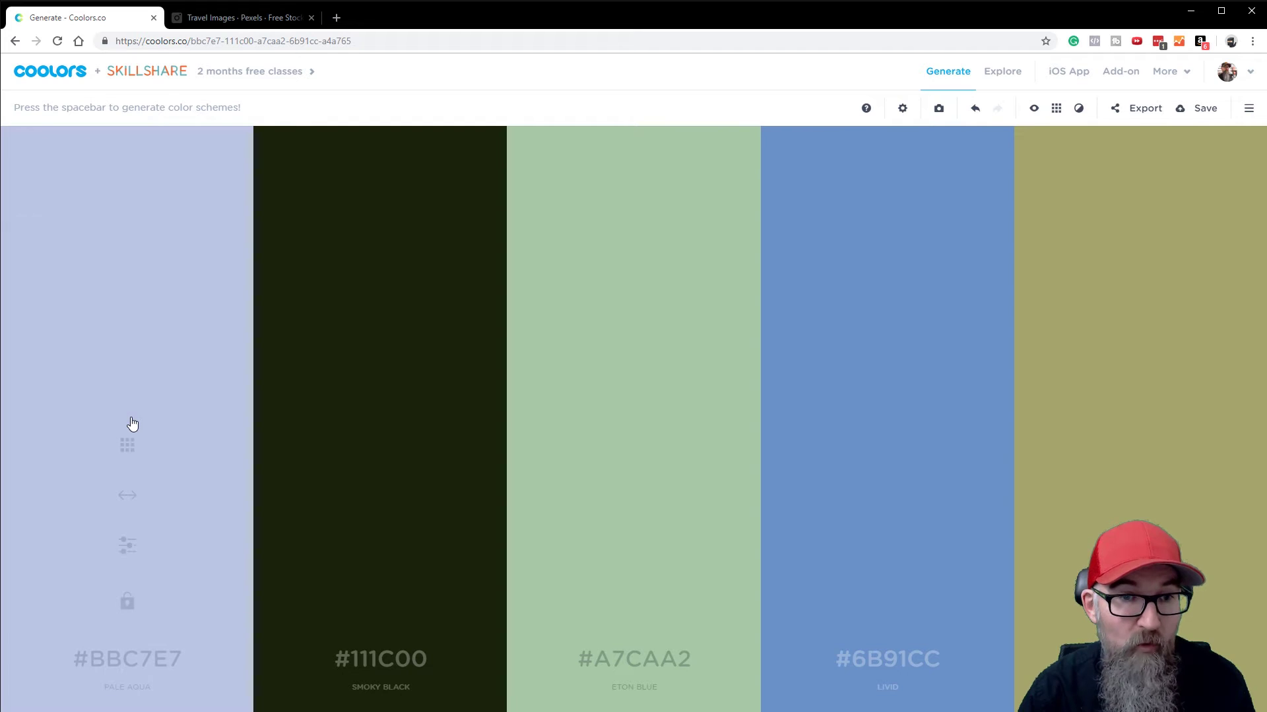
click(131, 444)
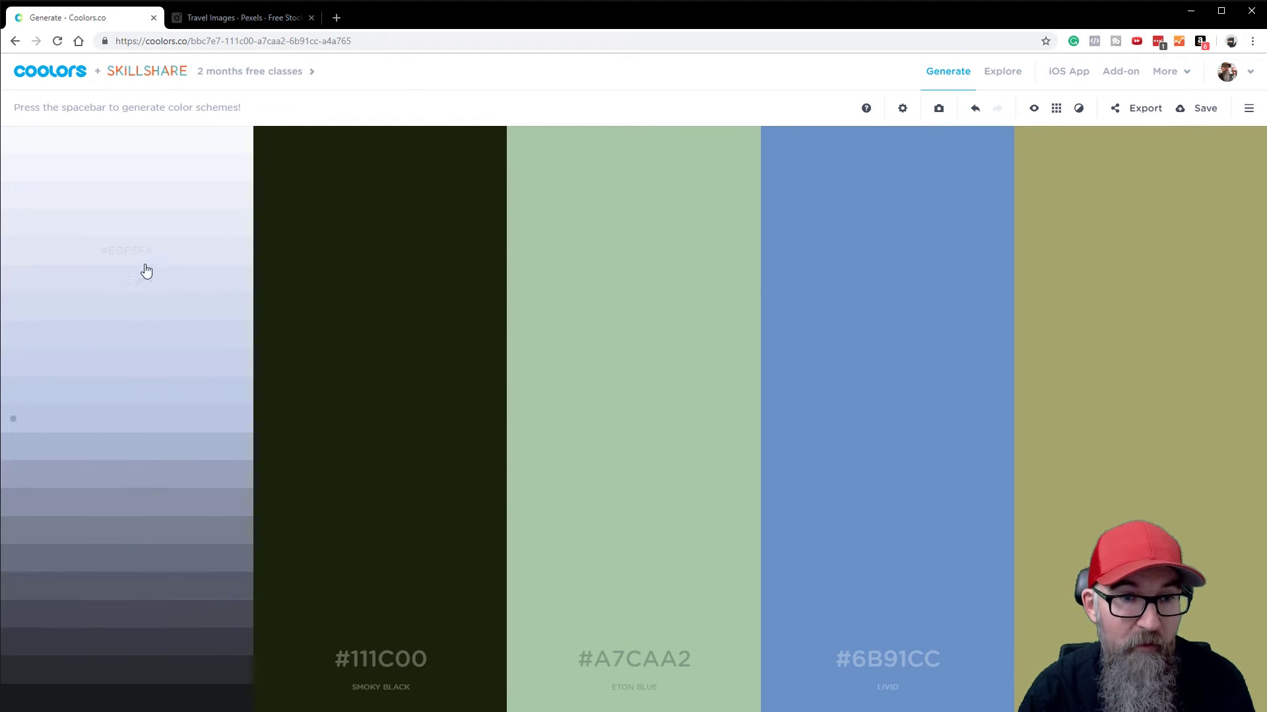
click(124, 427)
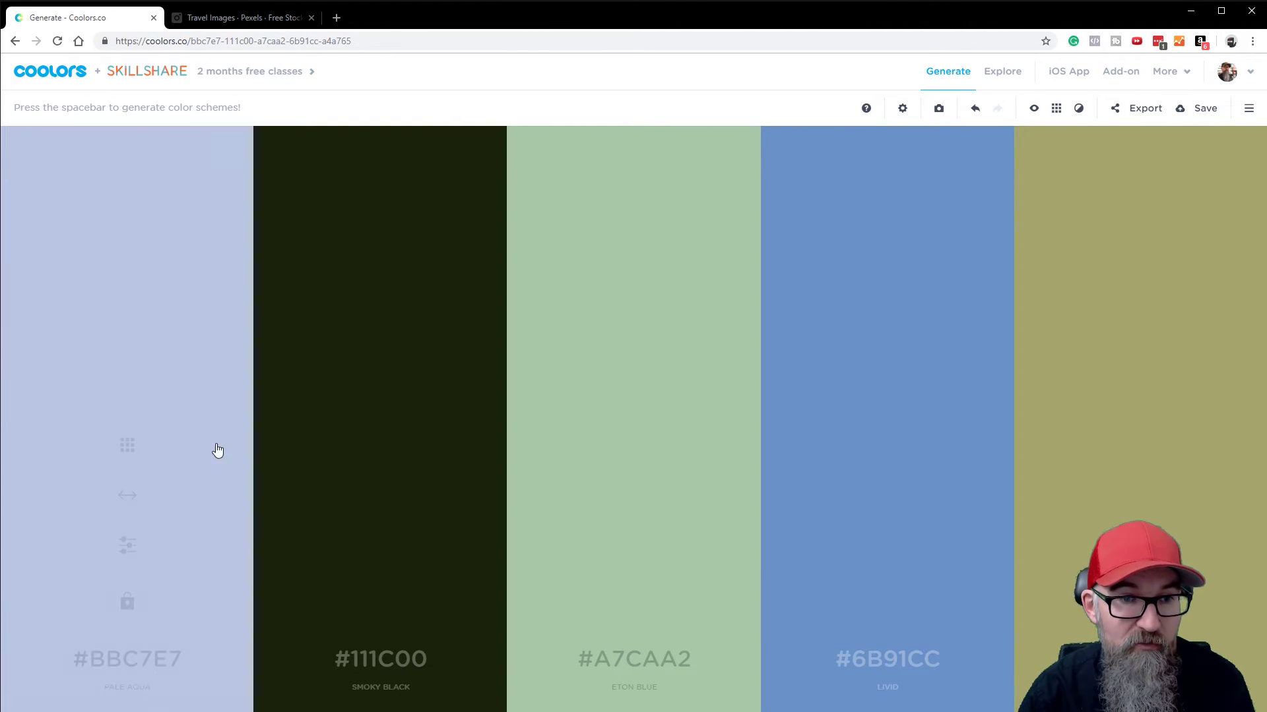
- Reorder the palette colors to #111C00, #A4A765, #6B91CC, #A7CAA2 and #BBC7E7
drag(127, 495, 824, 537)
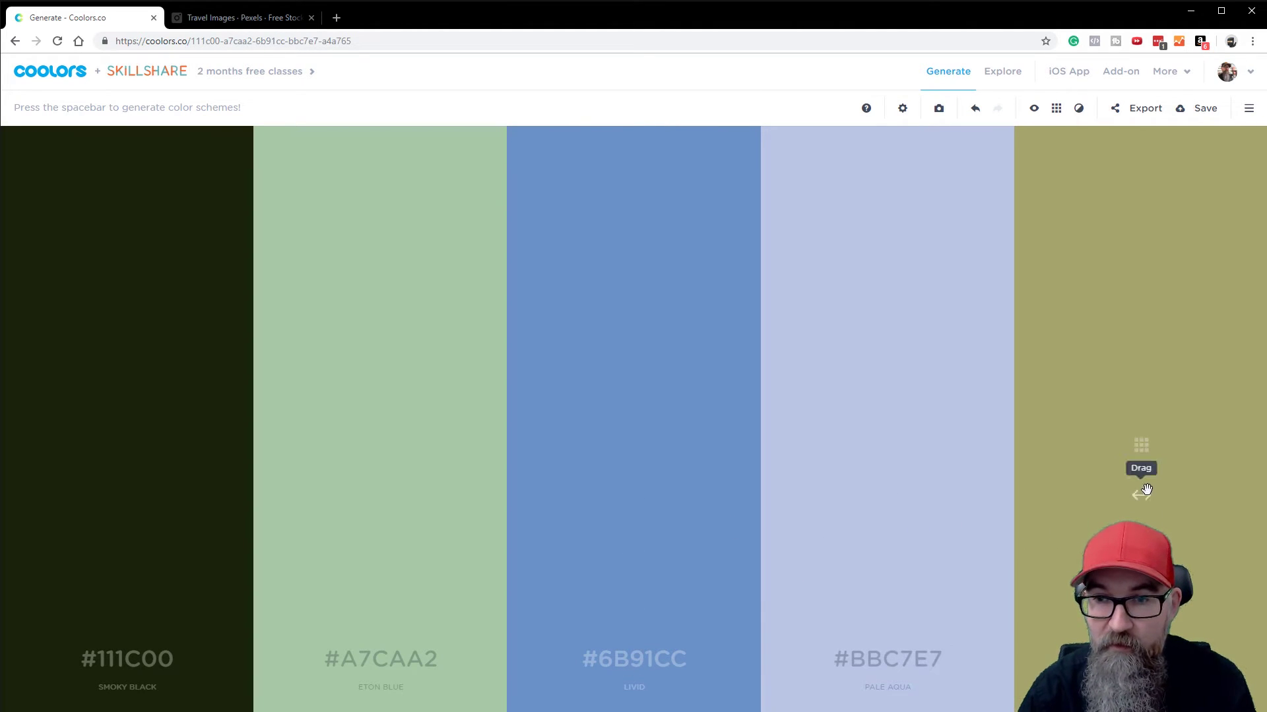
drag(1139, 499, 399, 488)
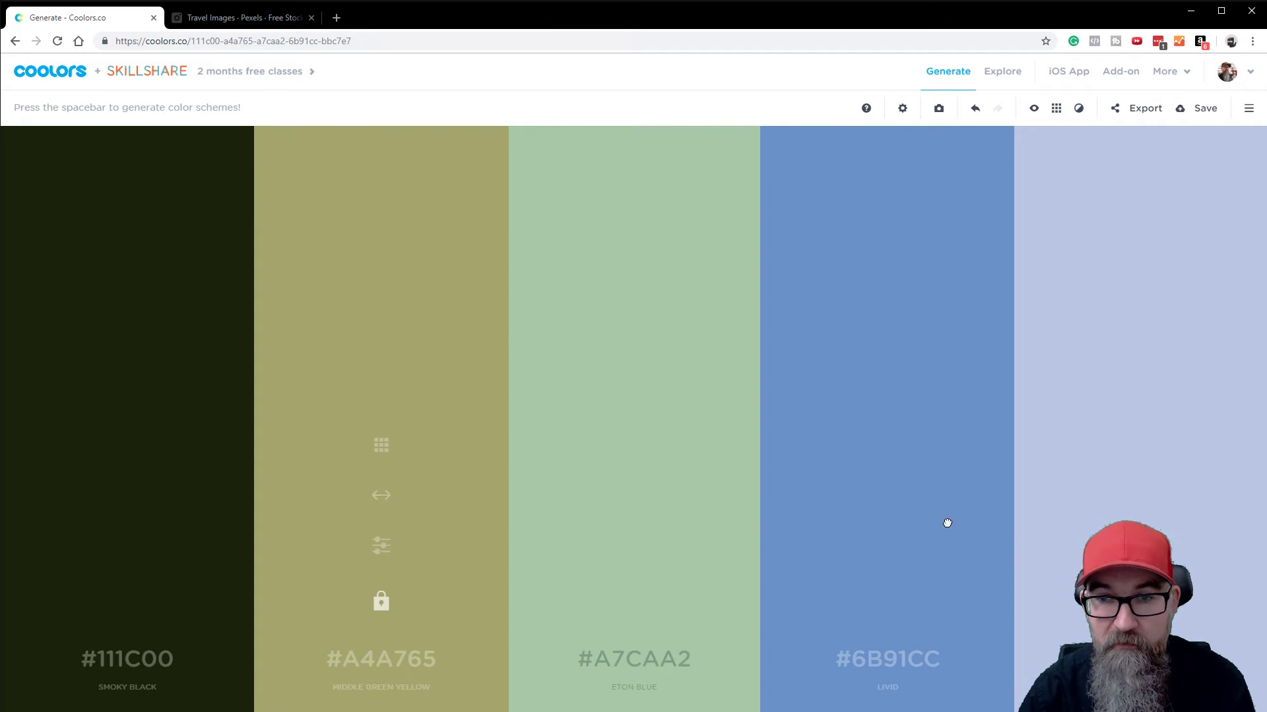
drag(888, 492, 636, 492)
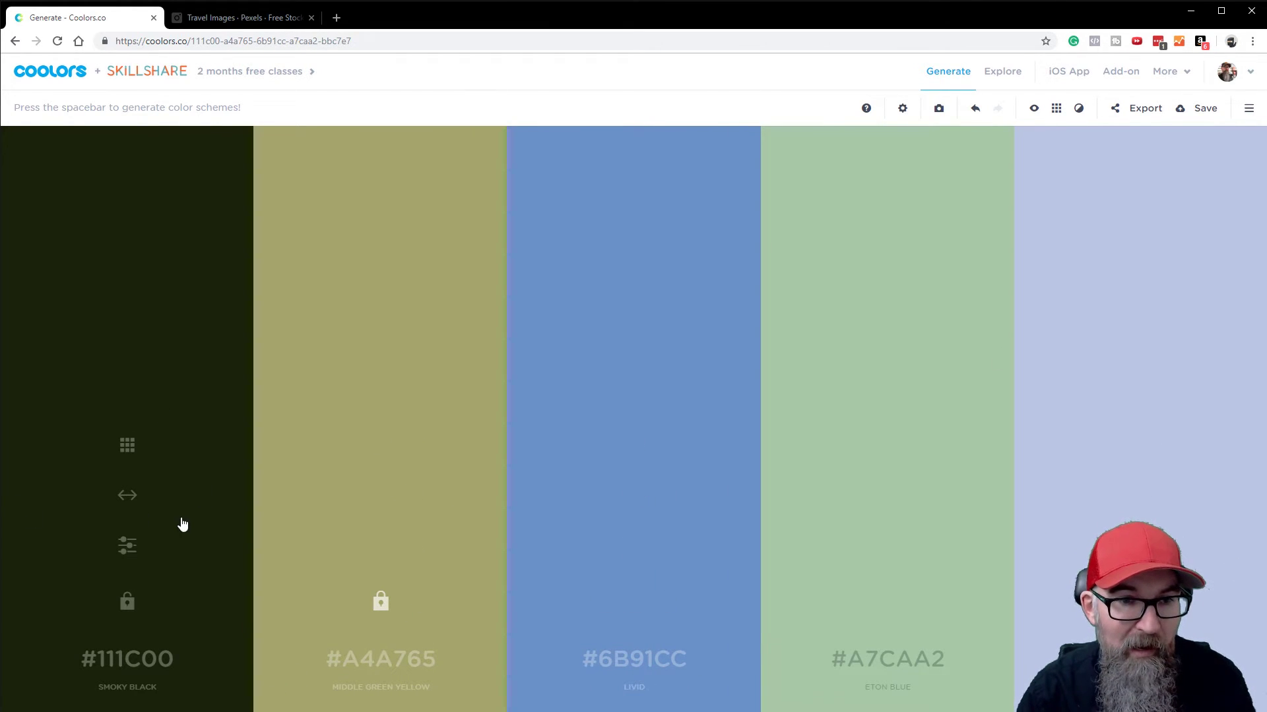
- Examine the smoky black color's HSB, RGB, CMYK and Sets values, and open the adjustments of the green-yellow and blue colors
click(129, 547)
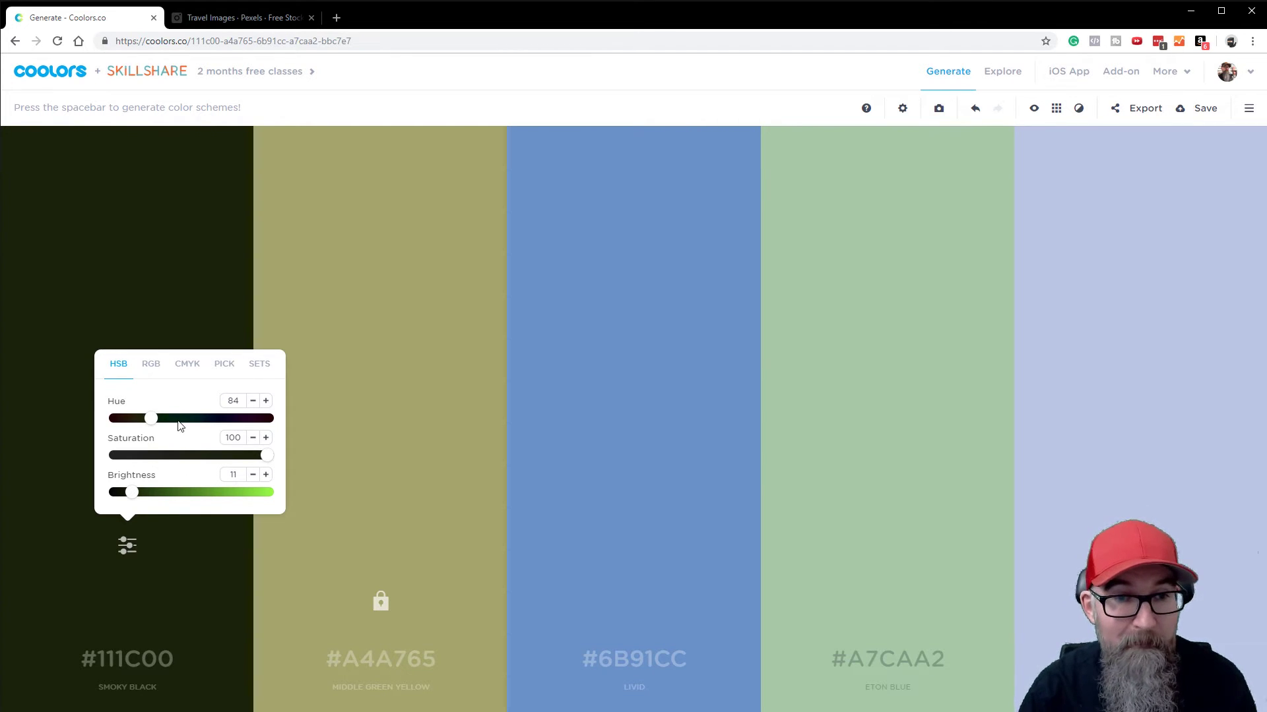
click(153, 374)
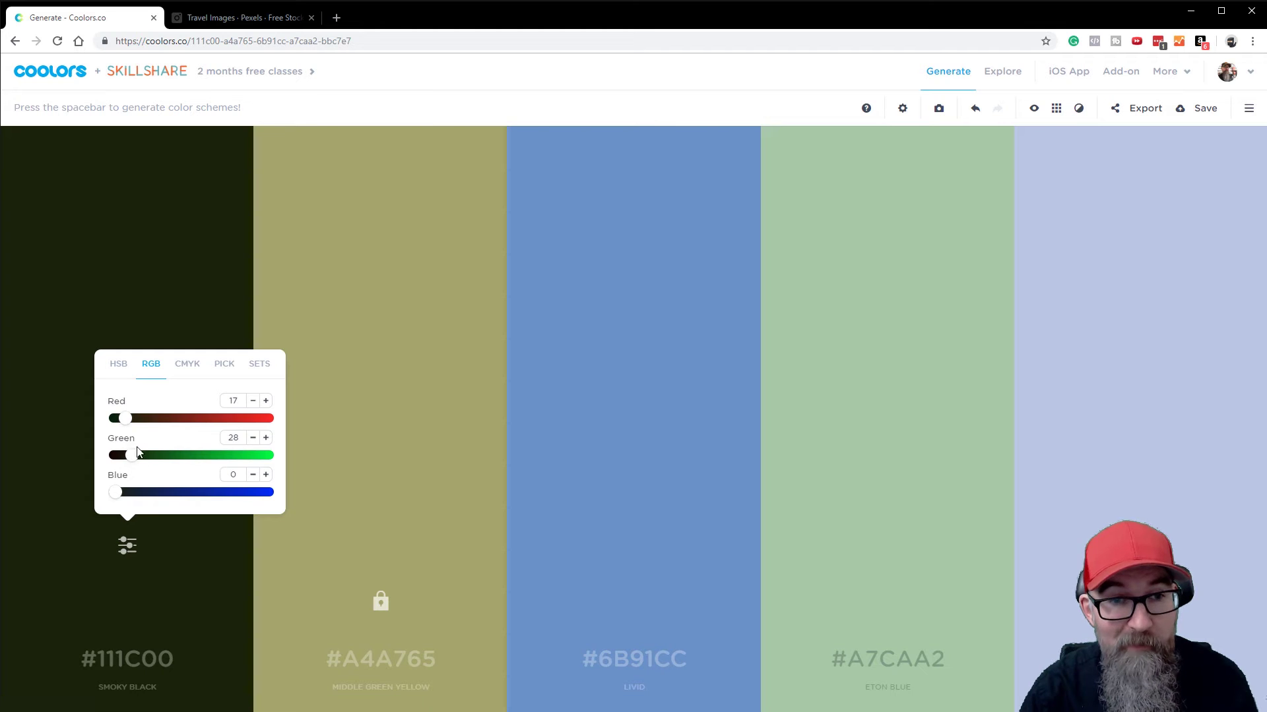
click(188, 365)
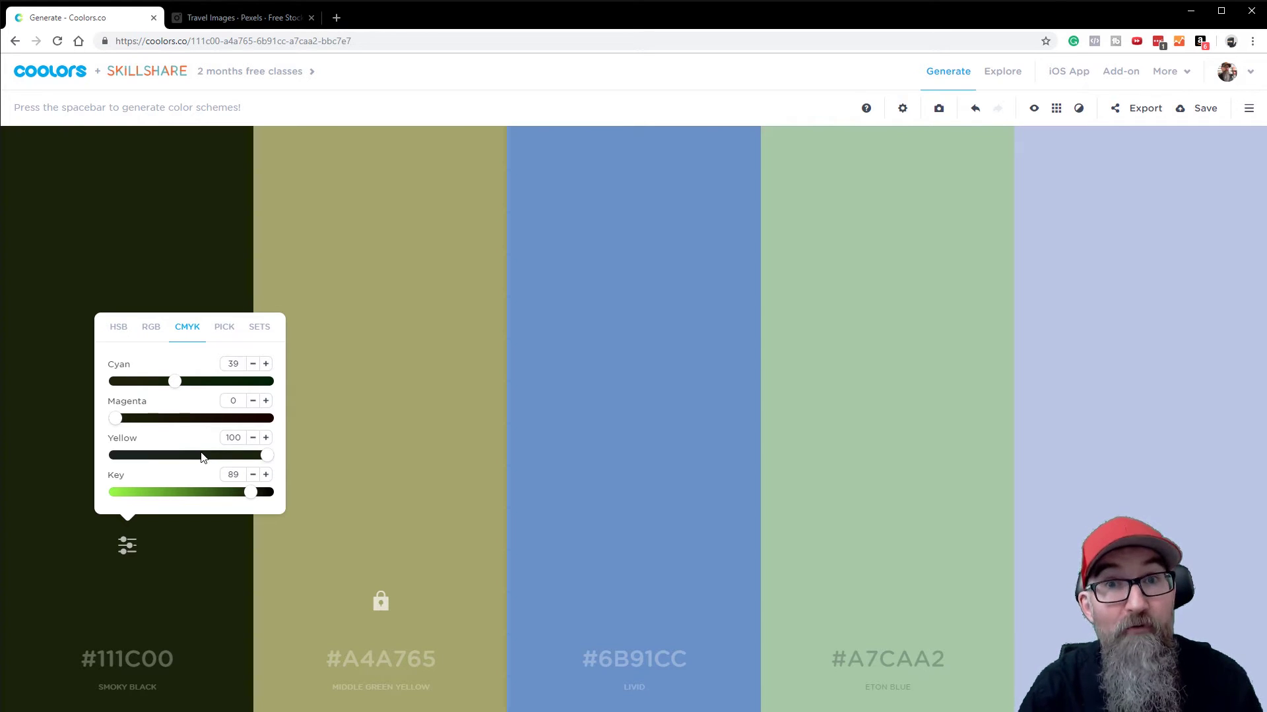
click(261, 329)
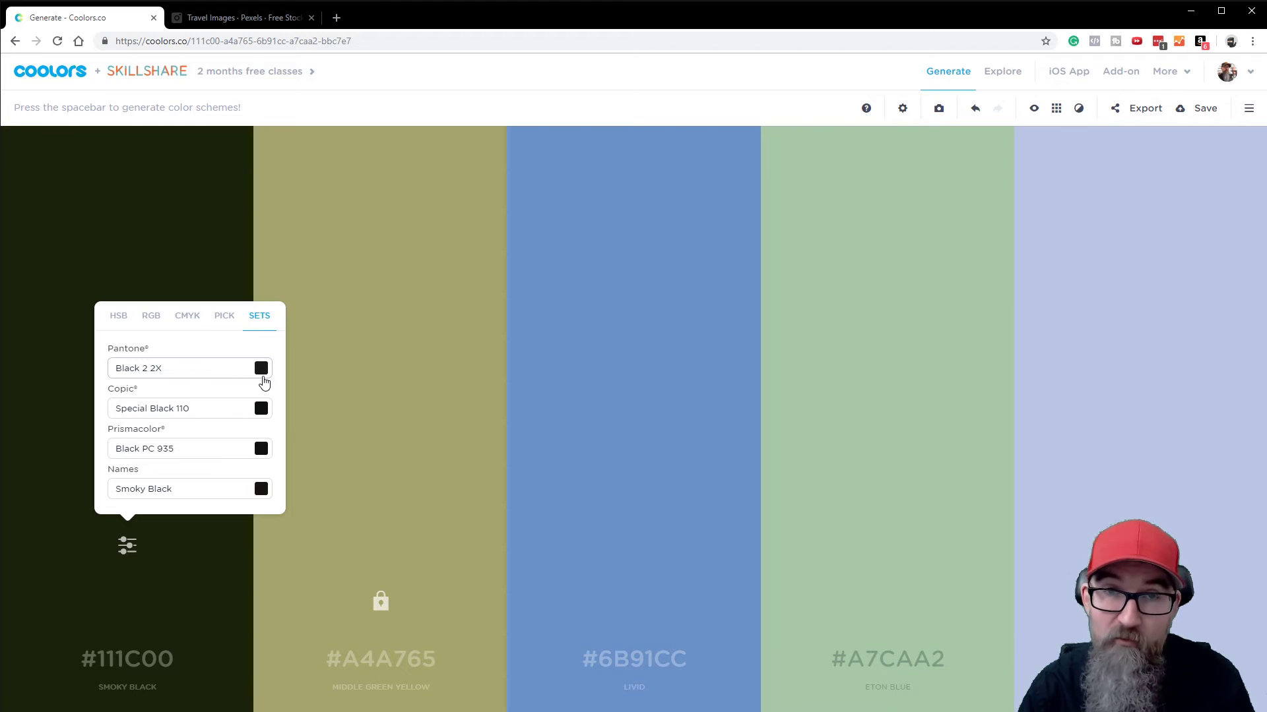
click(261, 326)
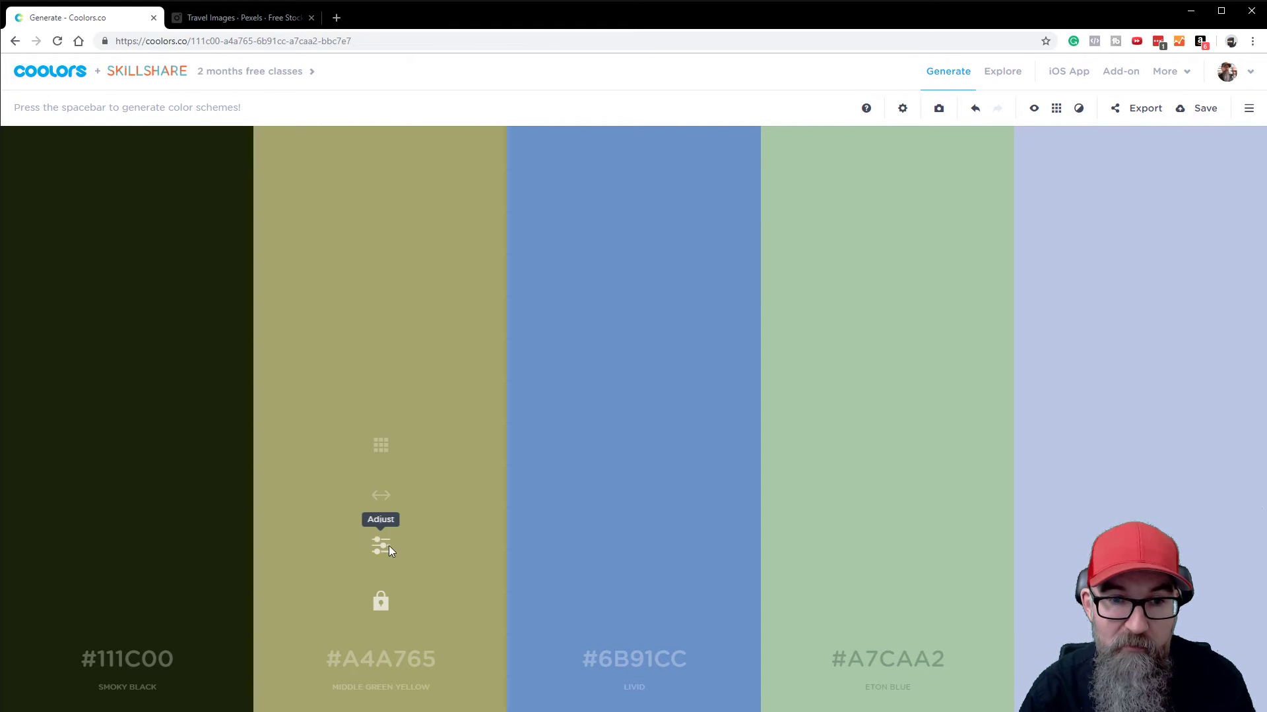
click(382, 544)
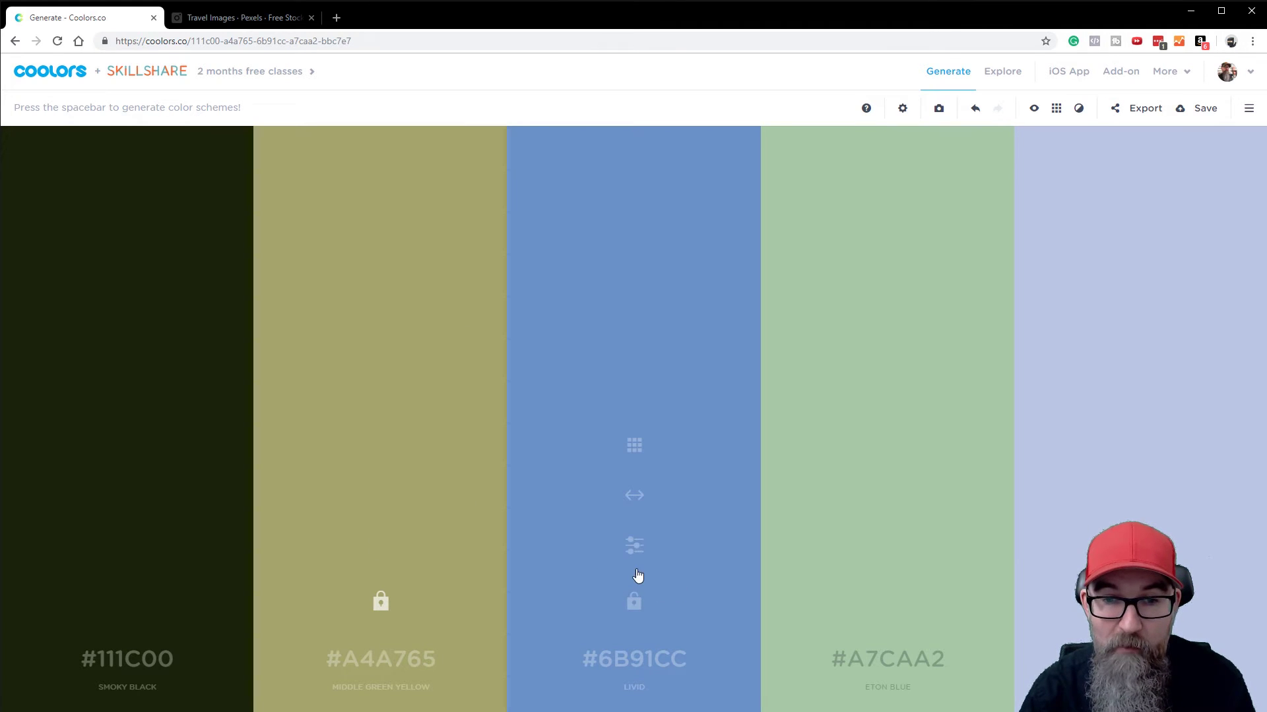
click(634, 546)
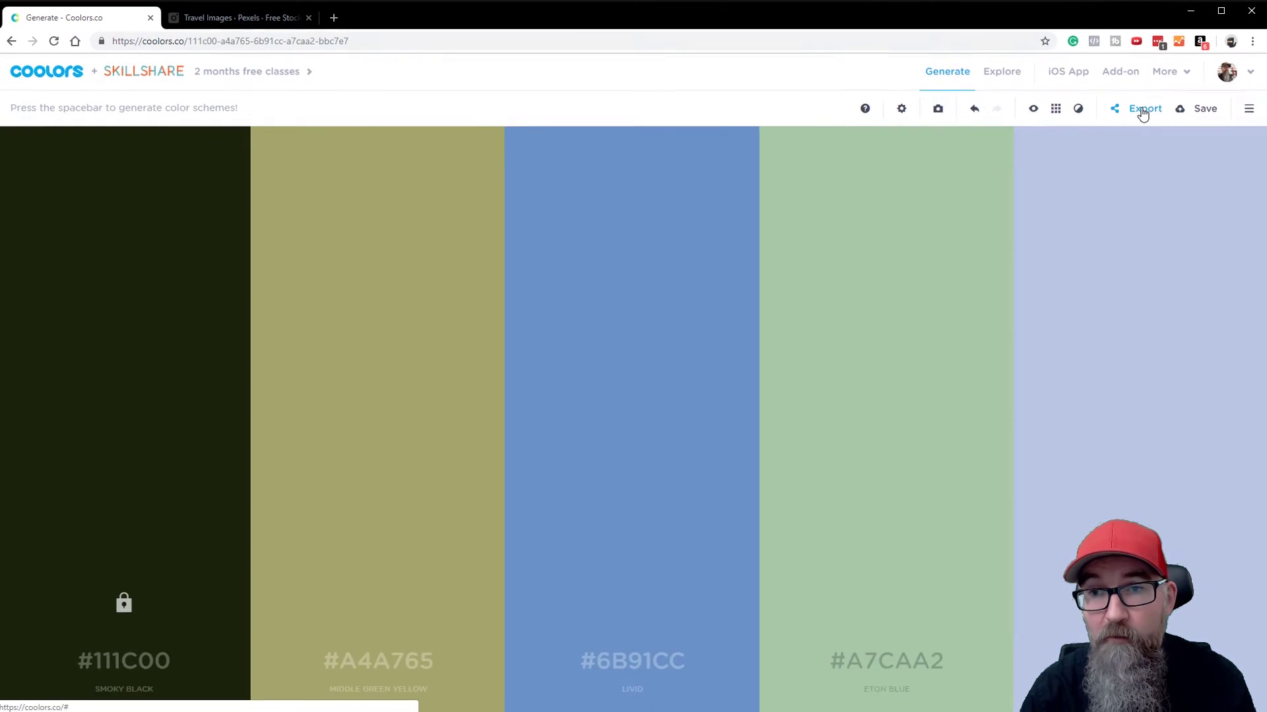
- Export the palette as a PDF and review the black swatch's HEX, RGB, HSV and CMYK values in it
click(1142, 113)
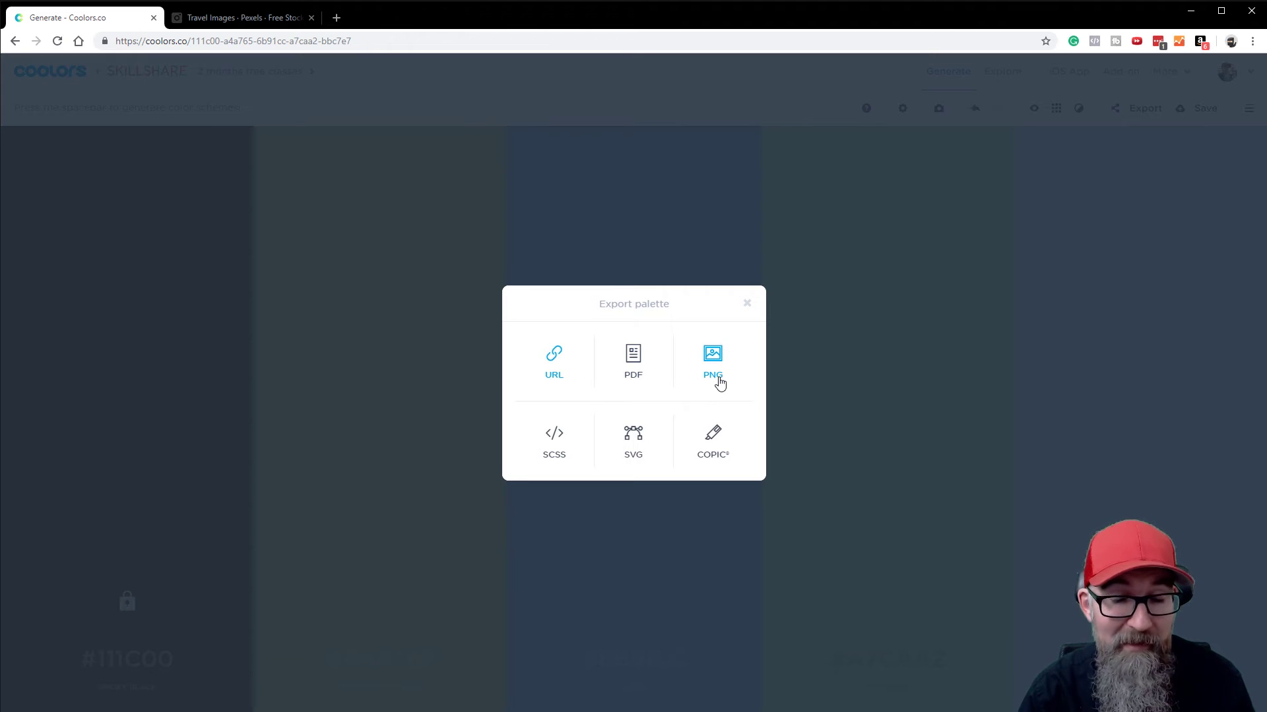
click(634, 370)
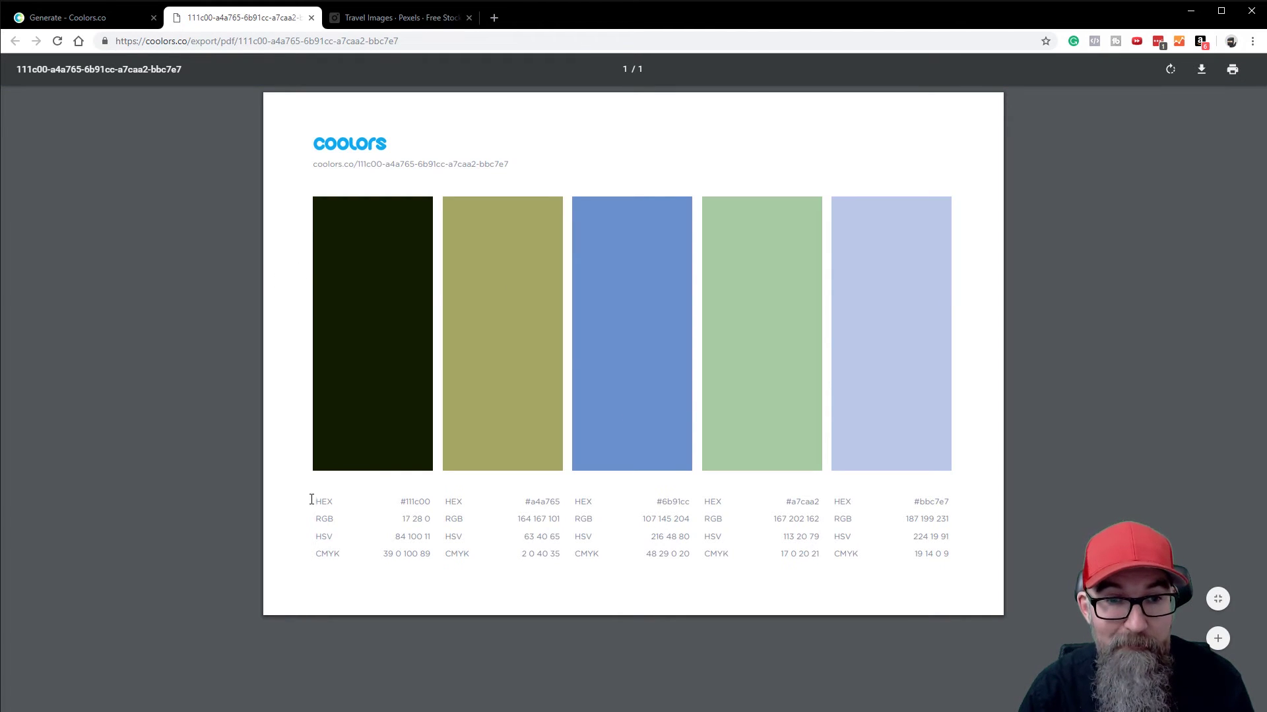
drag(310, 499, 437, 503)
click(419, 587)
drag(314, 517, 430, 532)
click(371, 565)
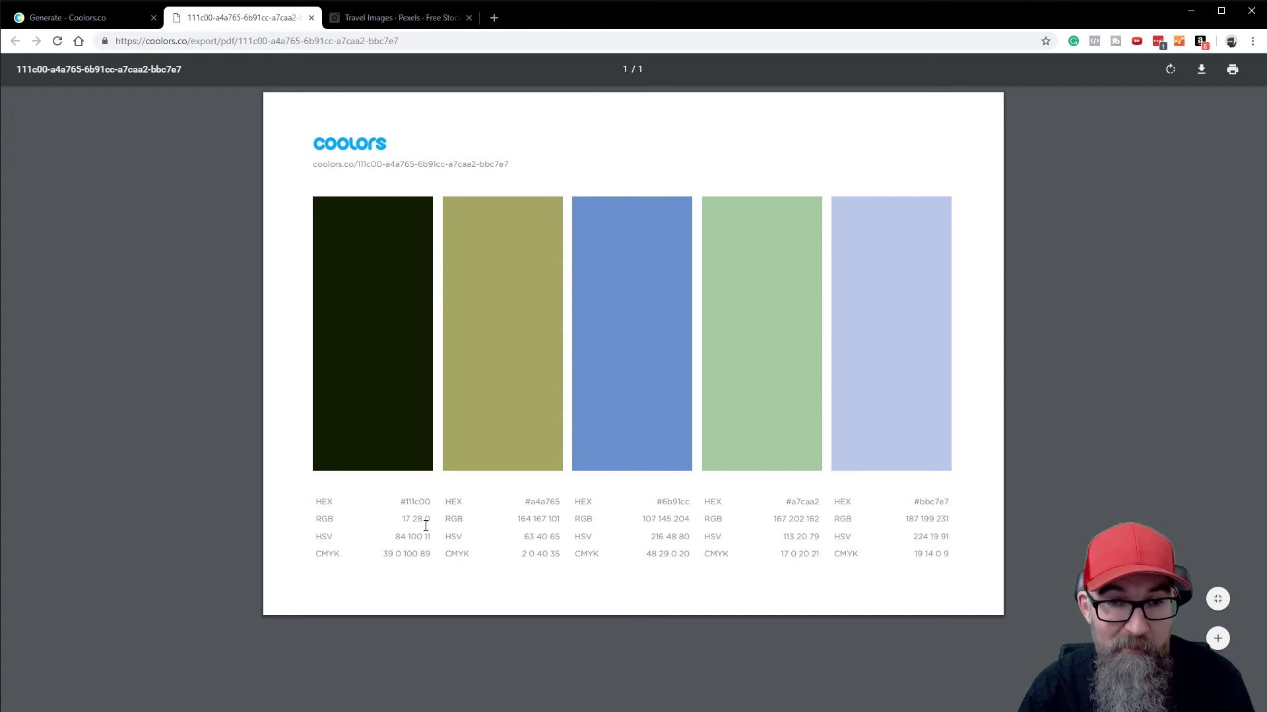
drag(383, 555, 435, 557)
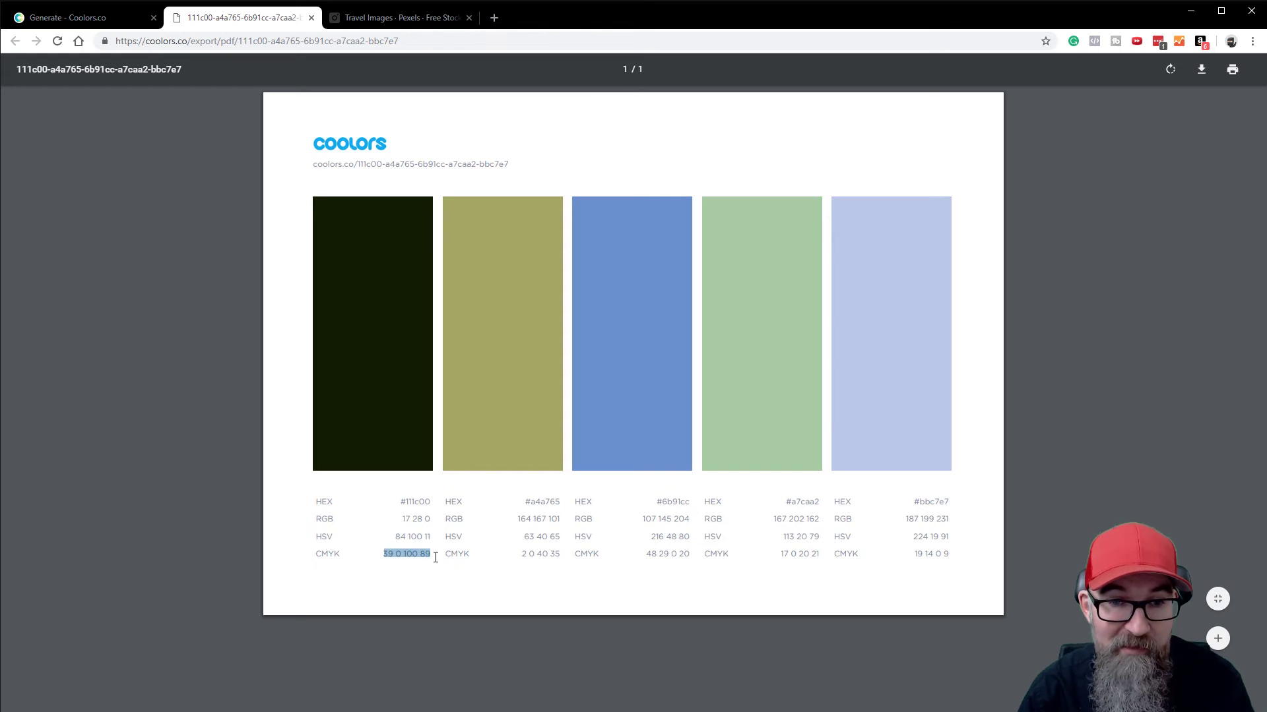
click(426, 577)
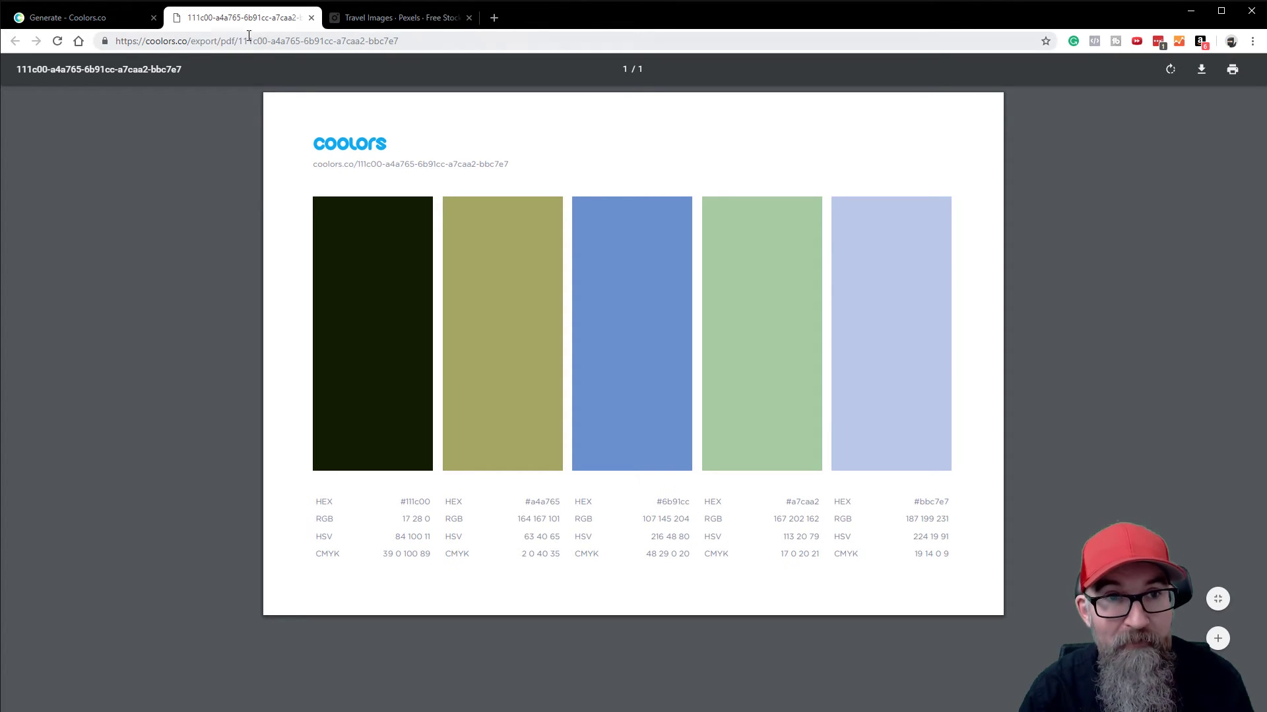
- Export the same palette as a PNG image and go back to the exported PDF to compare it
click(106, 18)
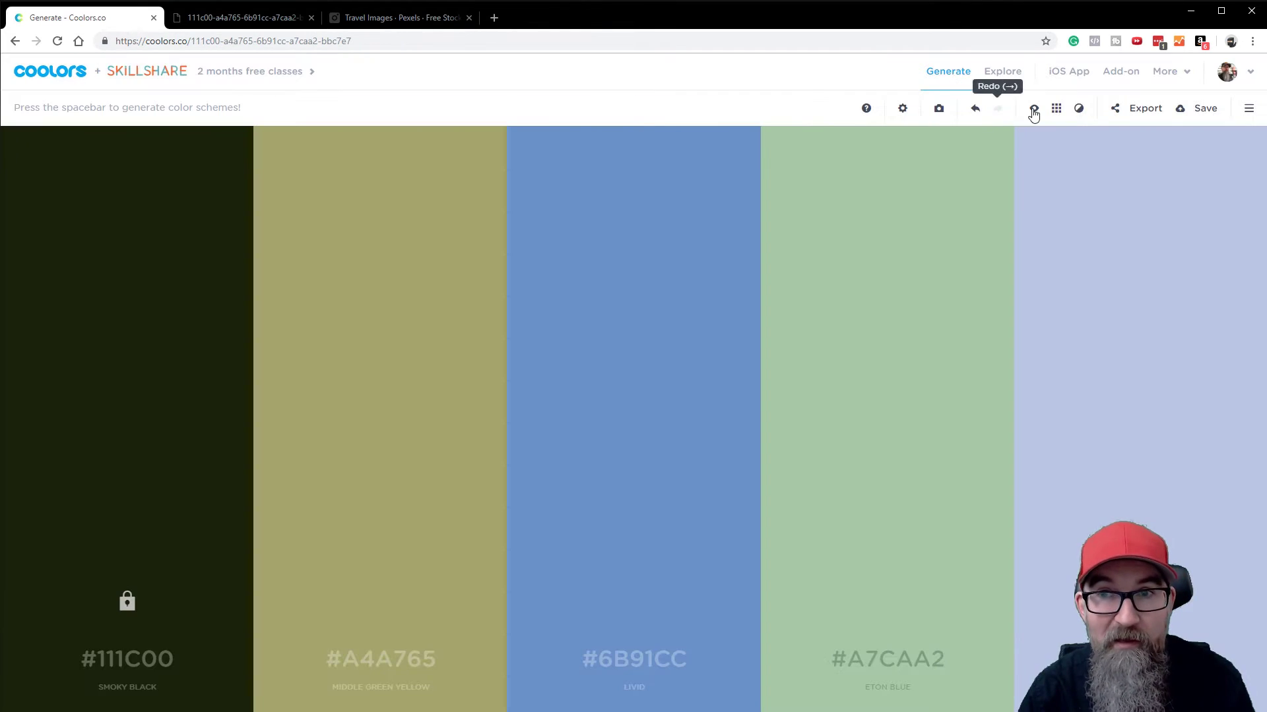
click(1136, 107)
click(716, 370)
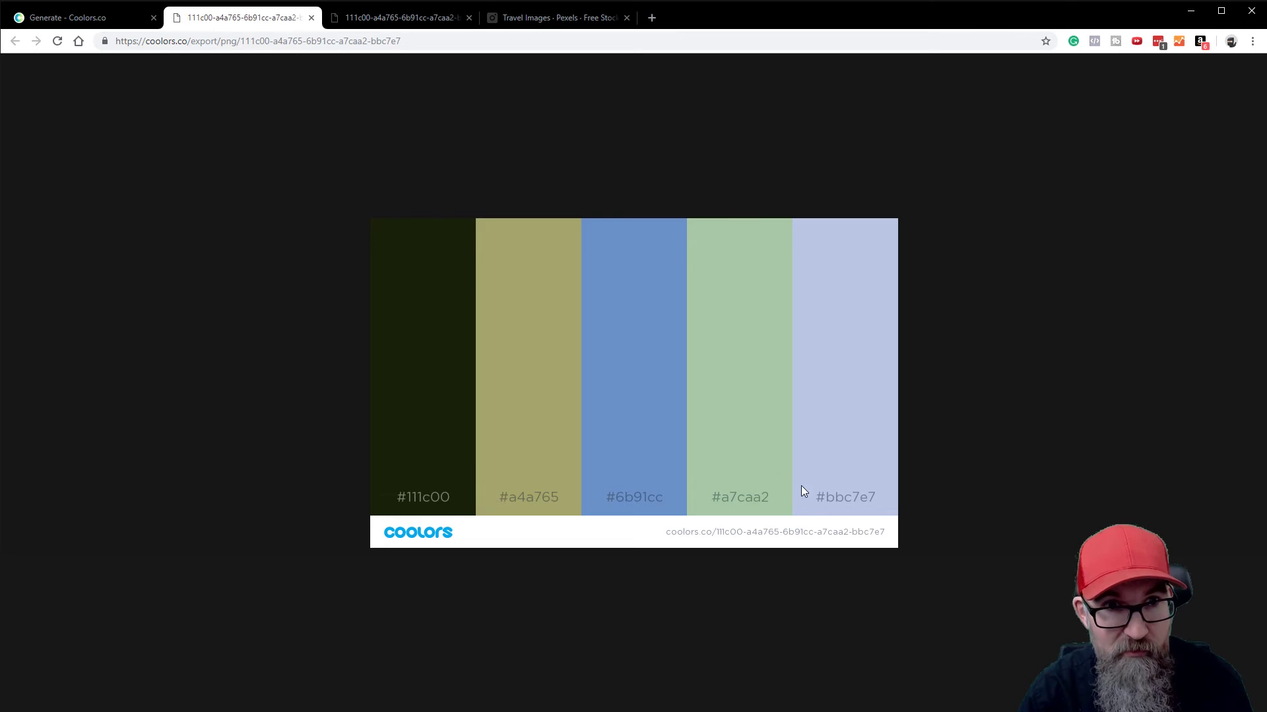
click(389, 16)
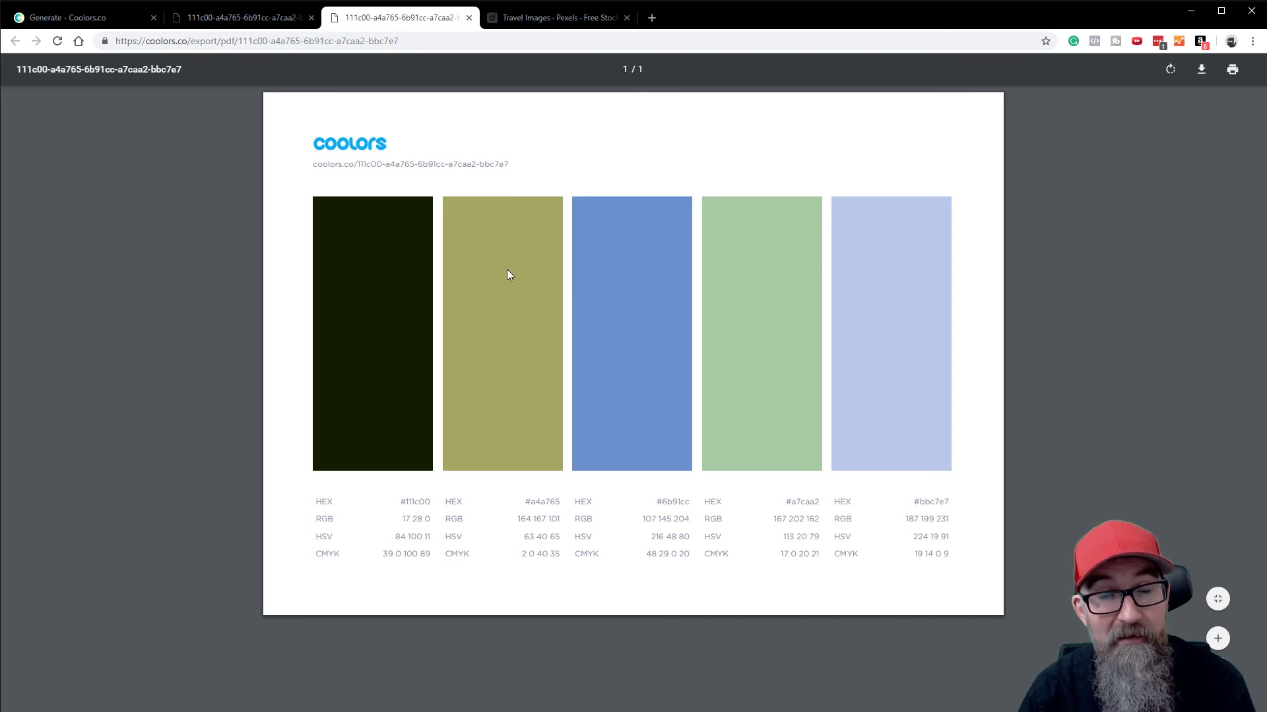
- View the Coolors add-on page for Photoshop and Illustrator on Adobe Exchange, and return to the palette generator
click(99, 18)
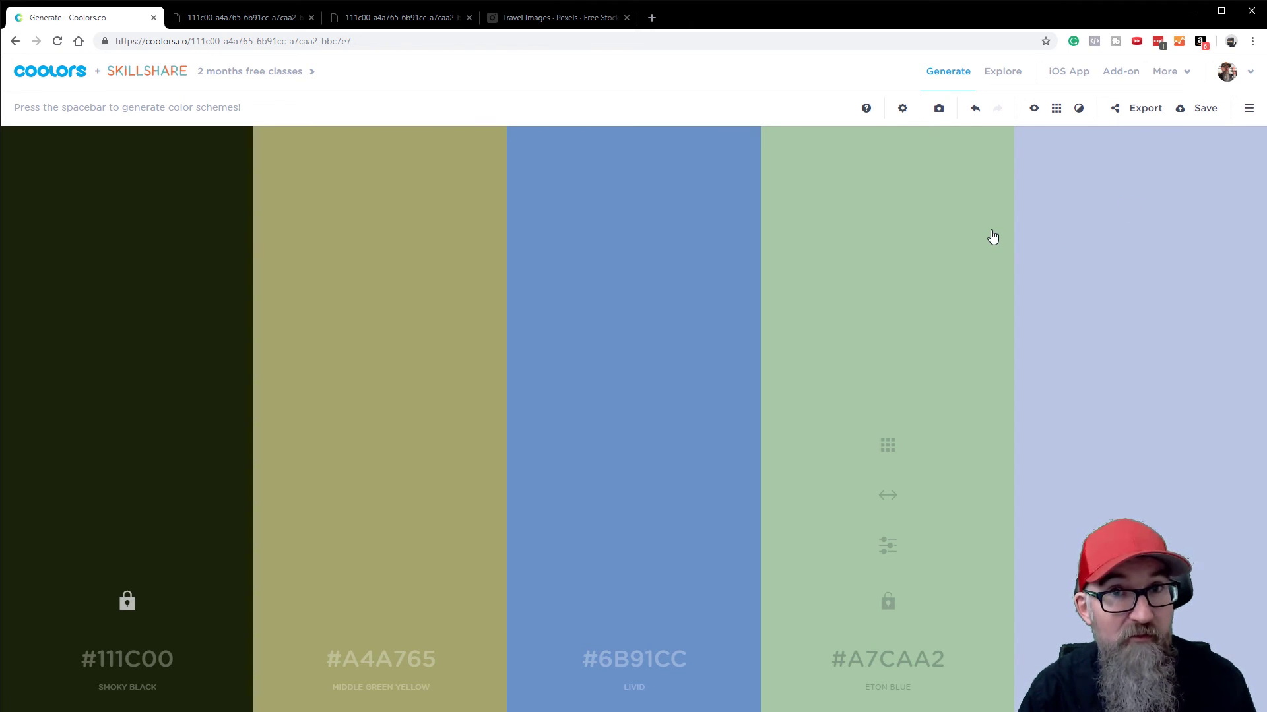
click(1121, 72)
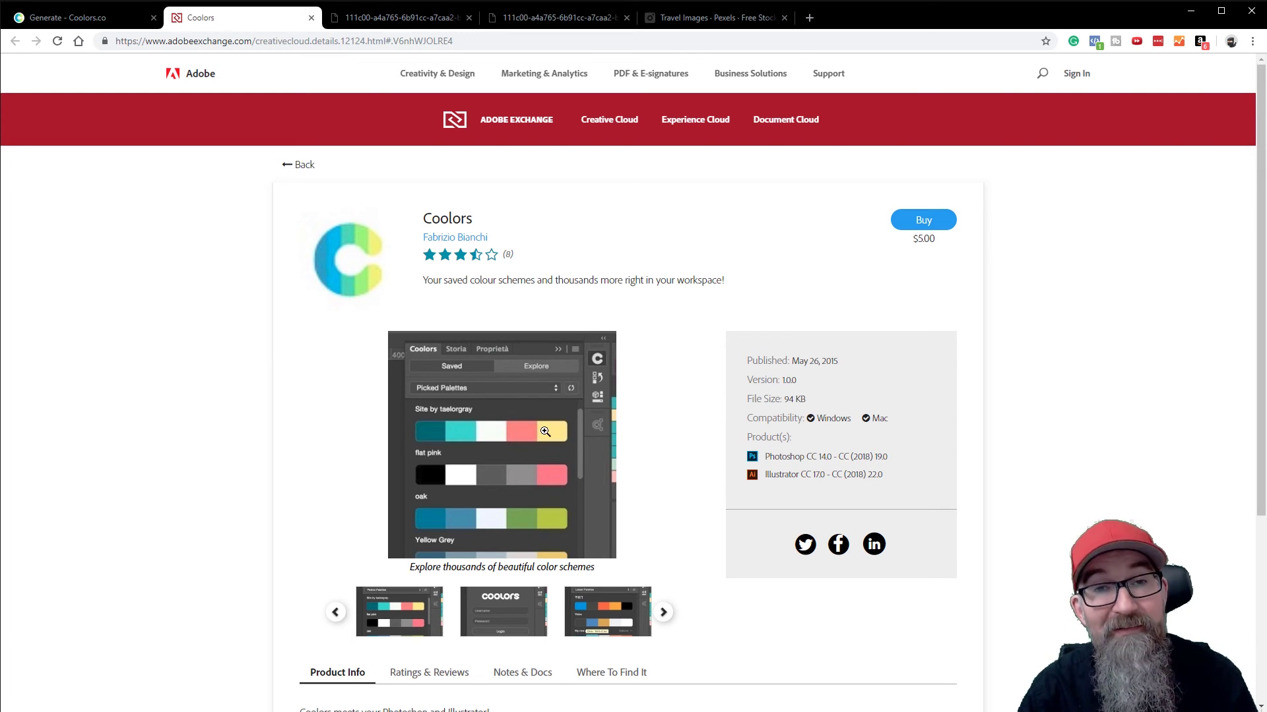
click(77, 18)
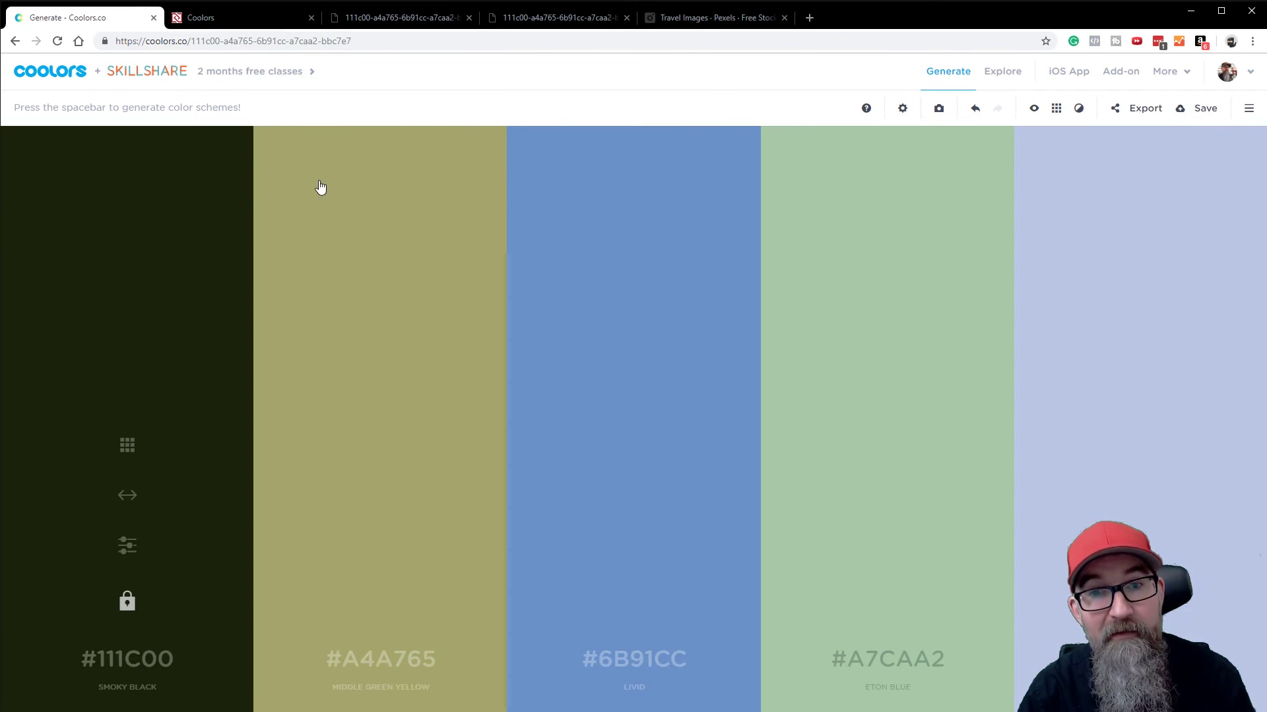